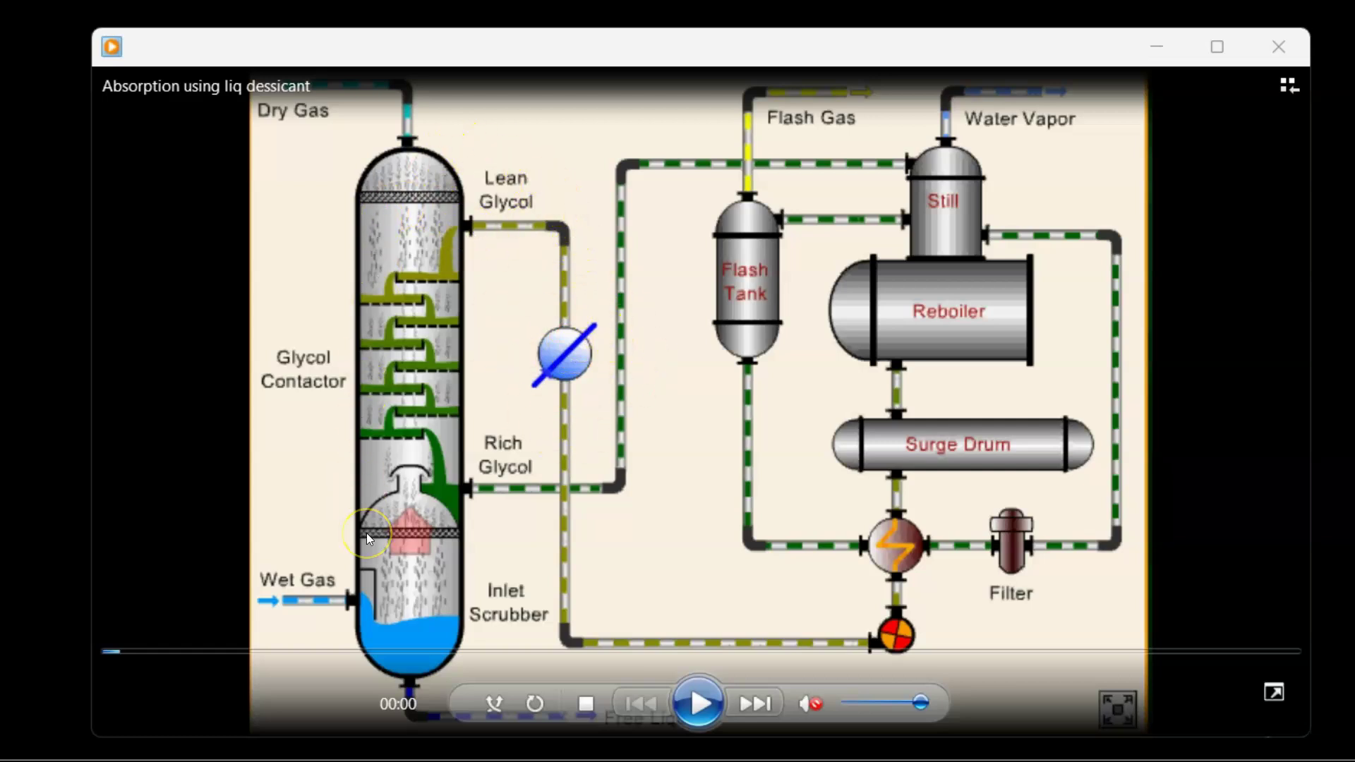
# - Play the glycol dehydration process animation, jumping back and pausing to examine the gas and glycol flow paths
pyautogui.click(701, 713)
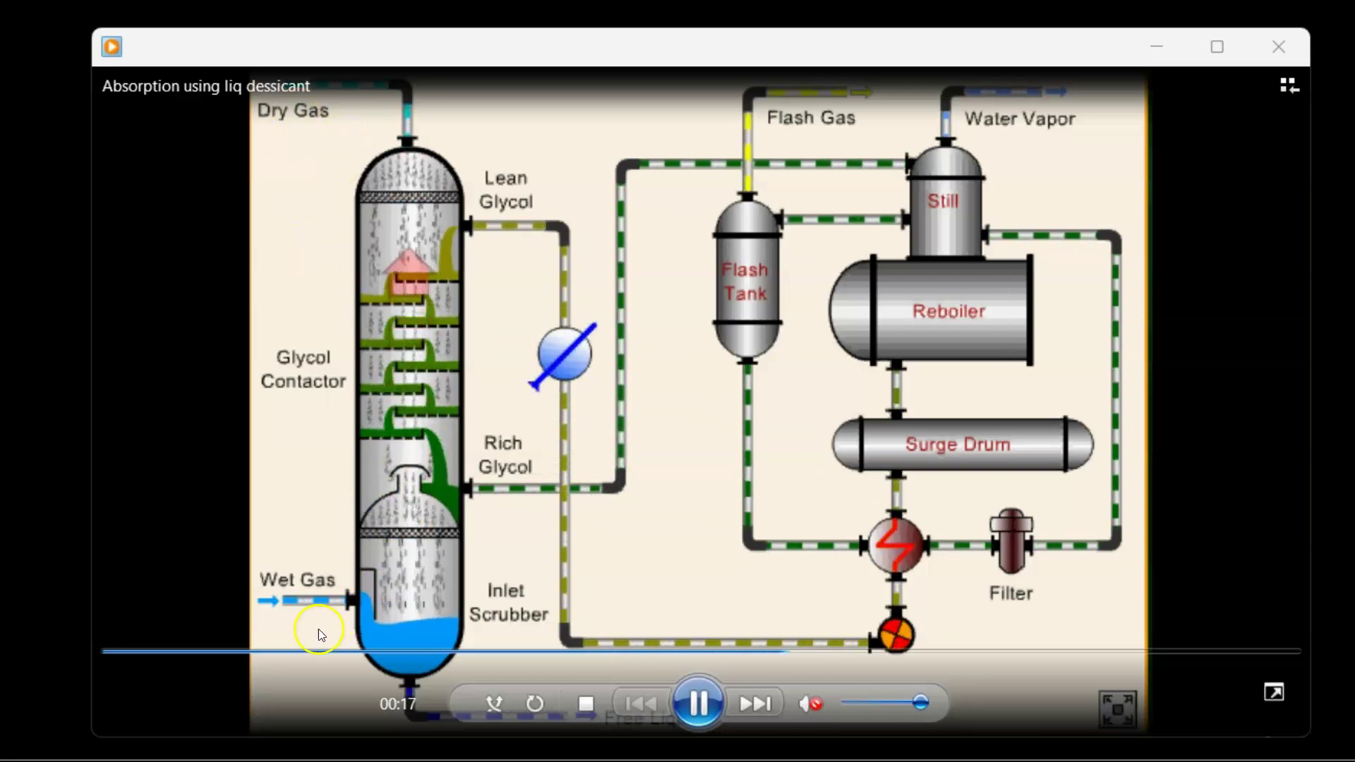
pyautogui.click(276, 652)
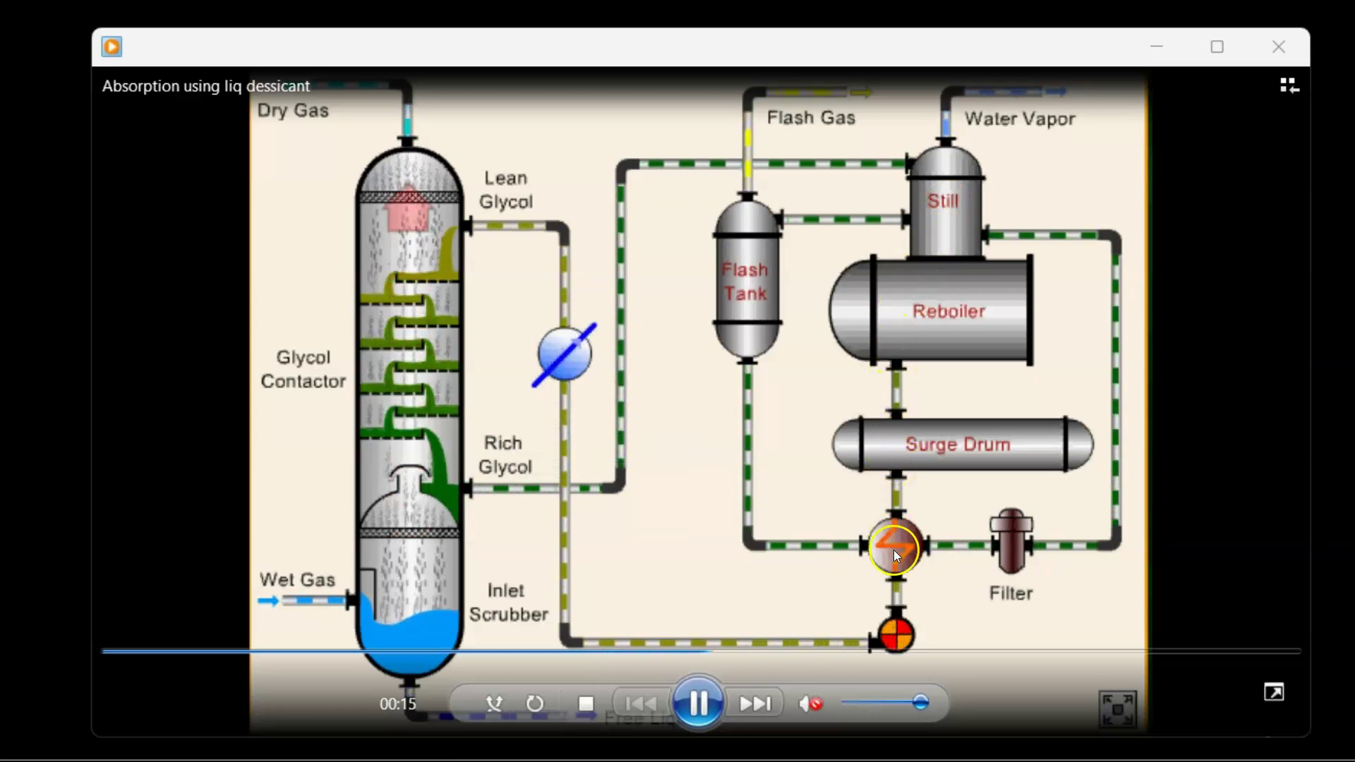
pyautogui.click(699, 718)
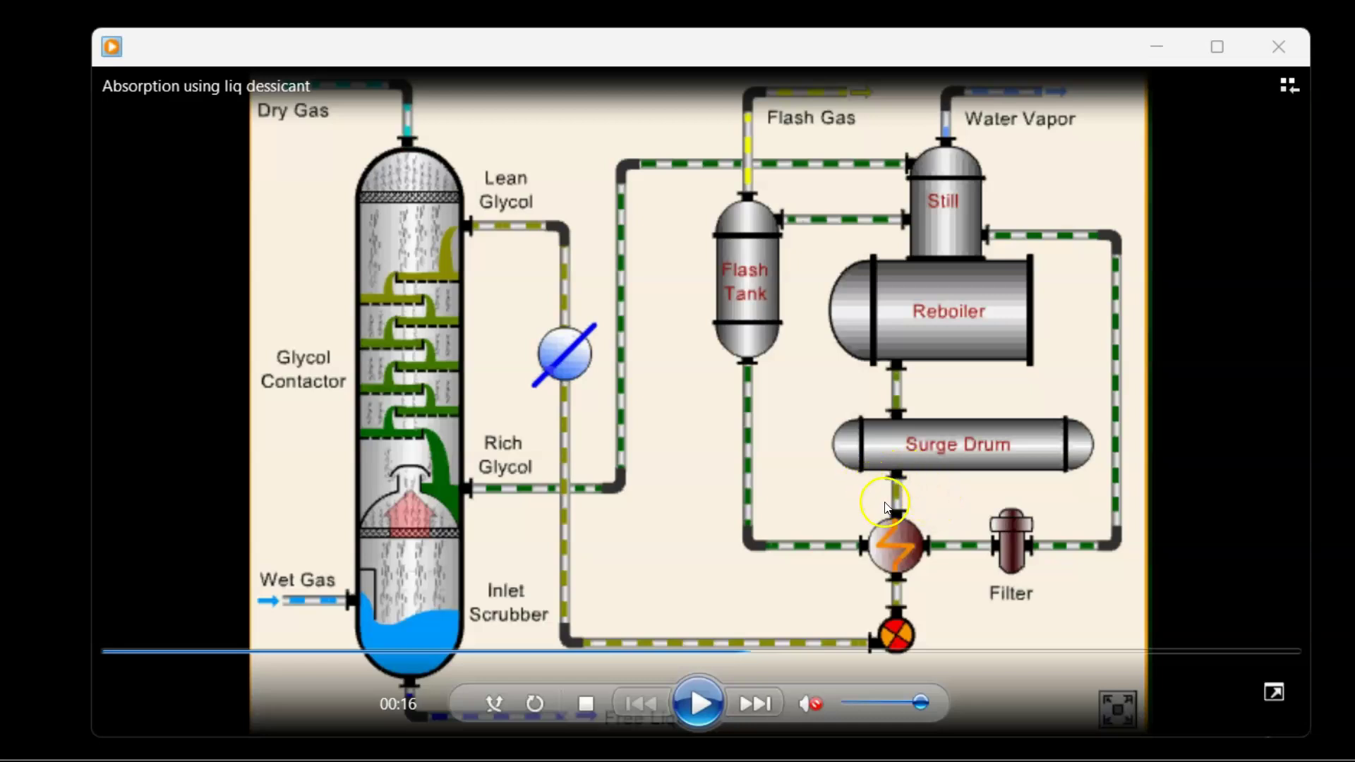
pyautogui.click(701, 708)
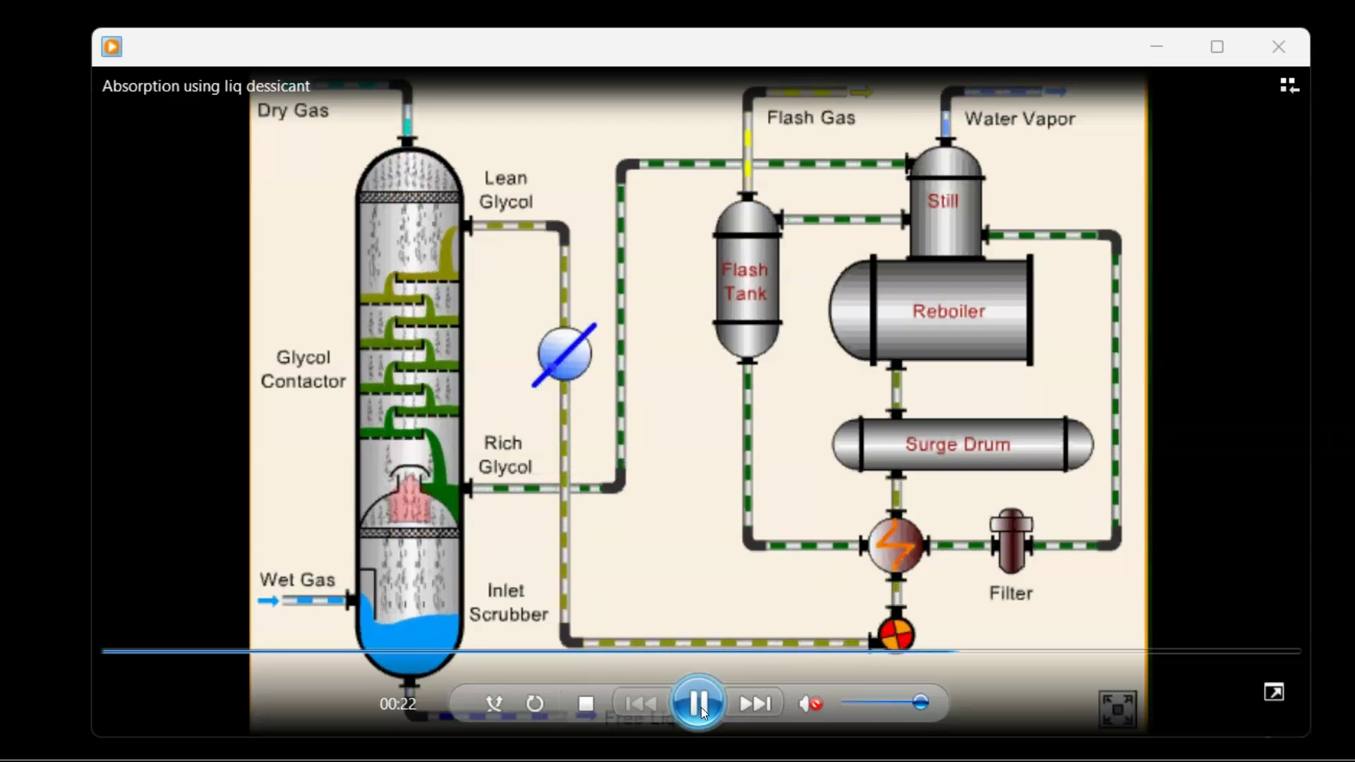
pyautogui.click(597, 601)
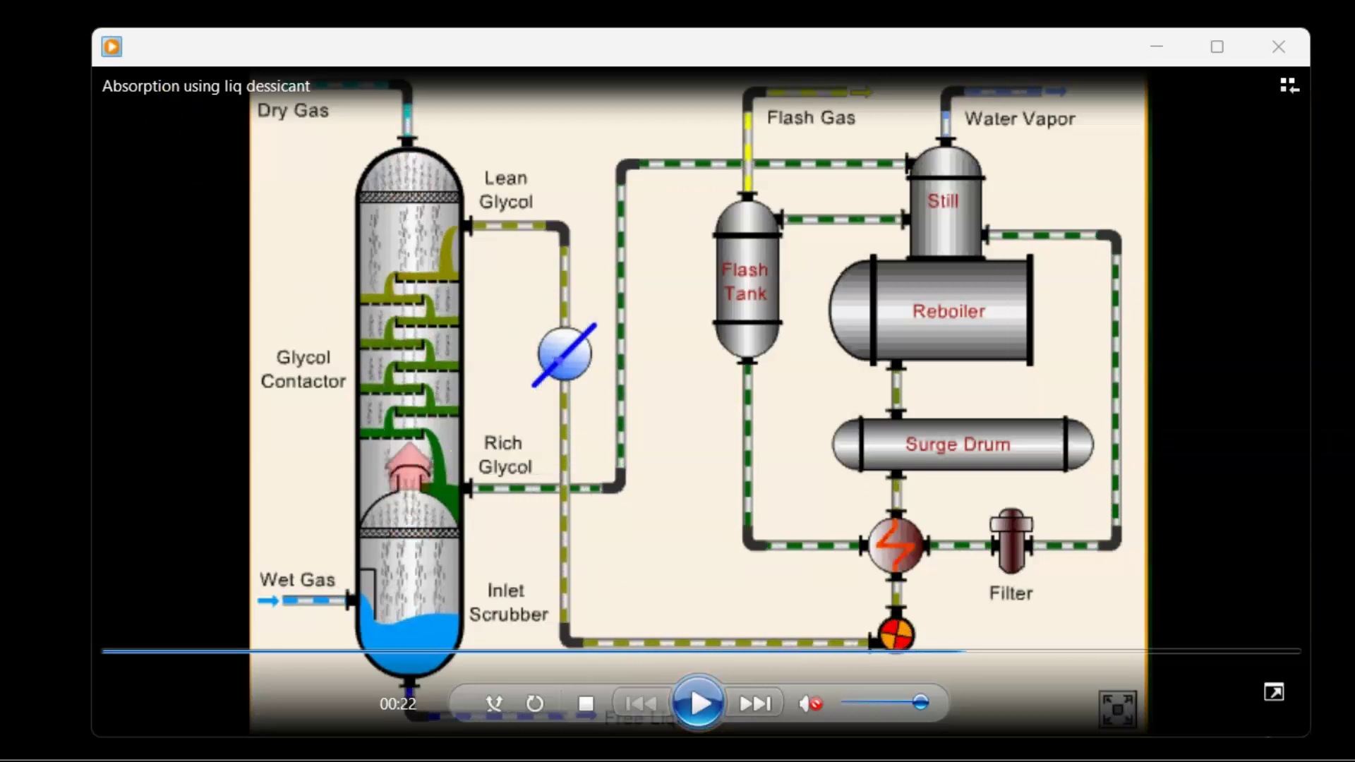
# - Switch to Aspen HYSYS and create a new case without using a template
pyautogui.click(516, 548)
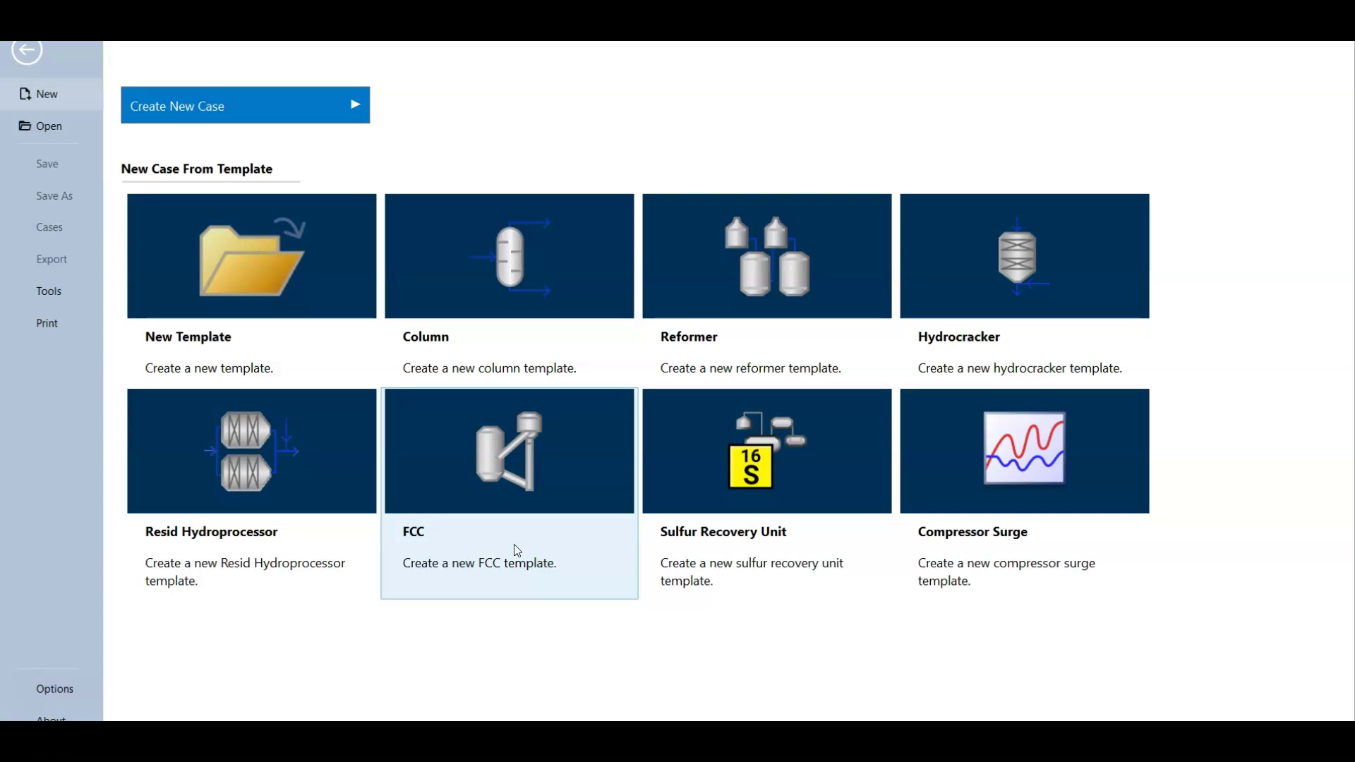
pyautogui.click(323, 634)
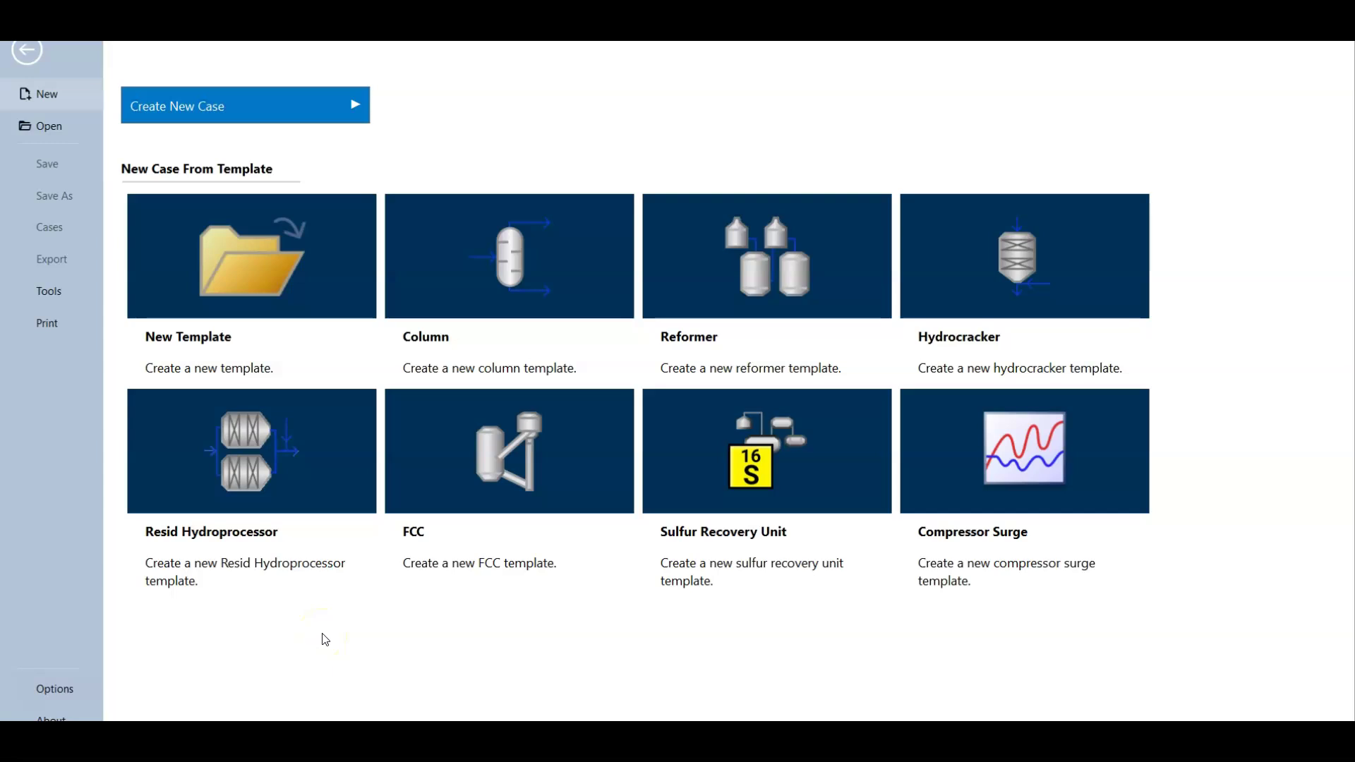
pyautogui.click(81, 84)
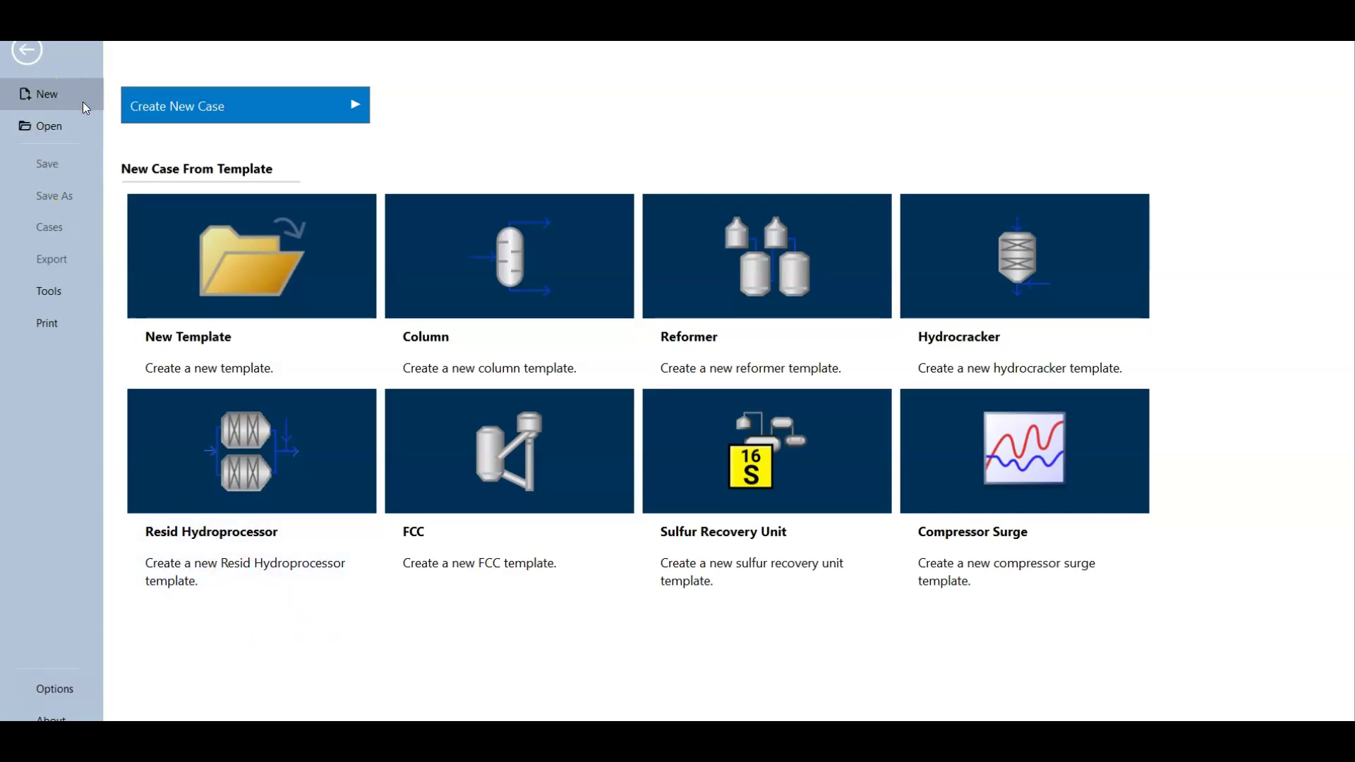
pyautogui.click(231, 110)
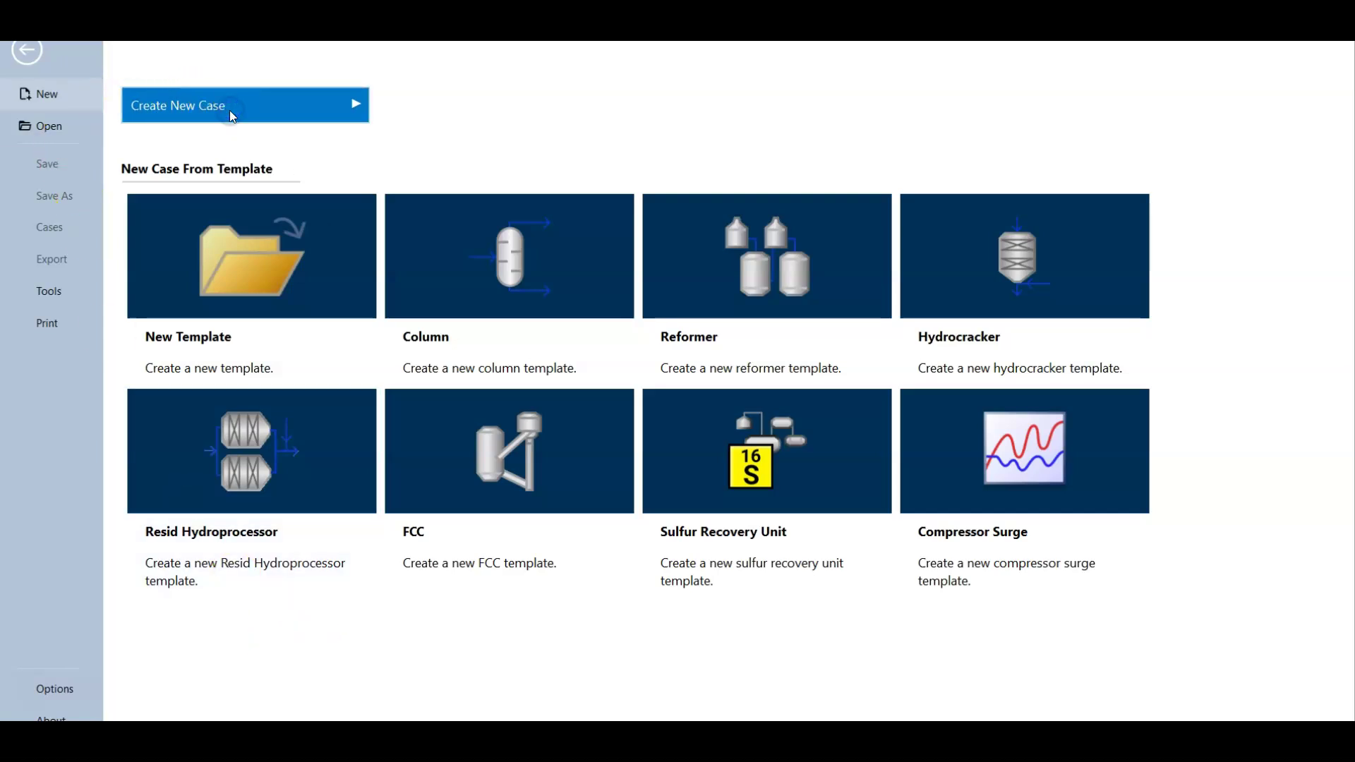
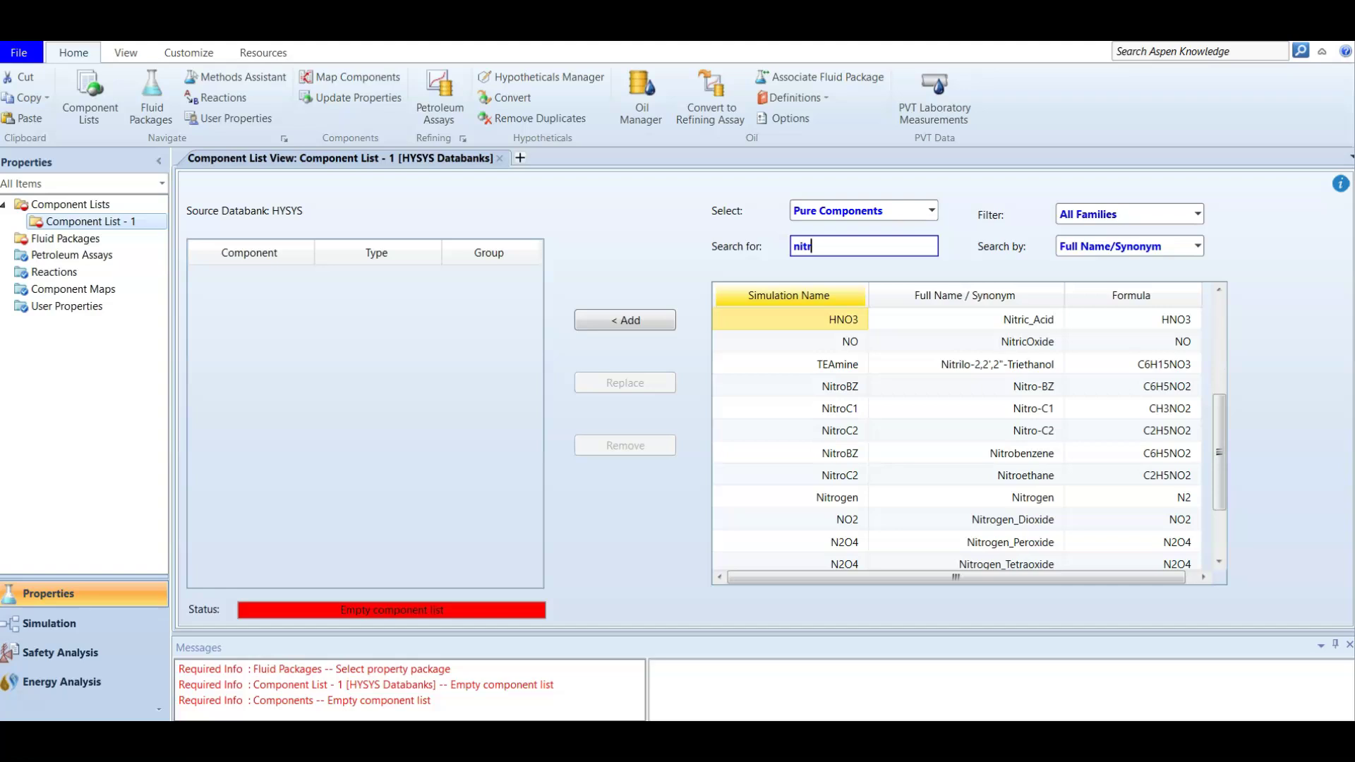
# - Search for Nitrogen, H2S and CO2 and add them as pure components to Component List - 1
pyautogui.write('oge')
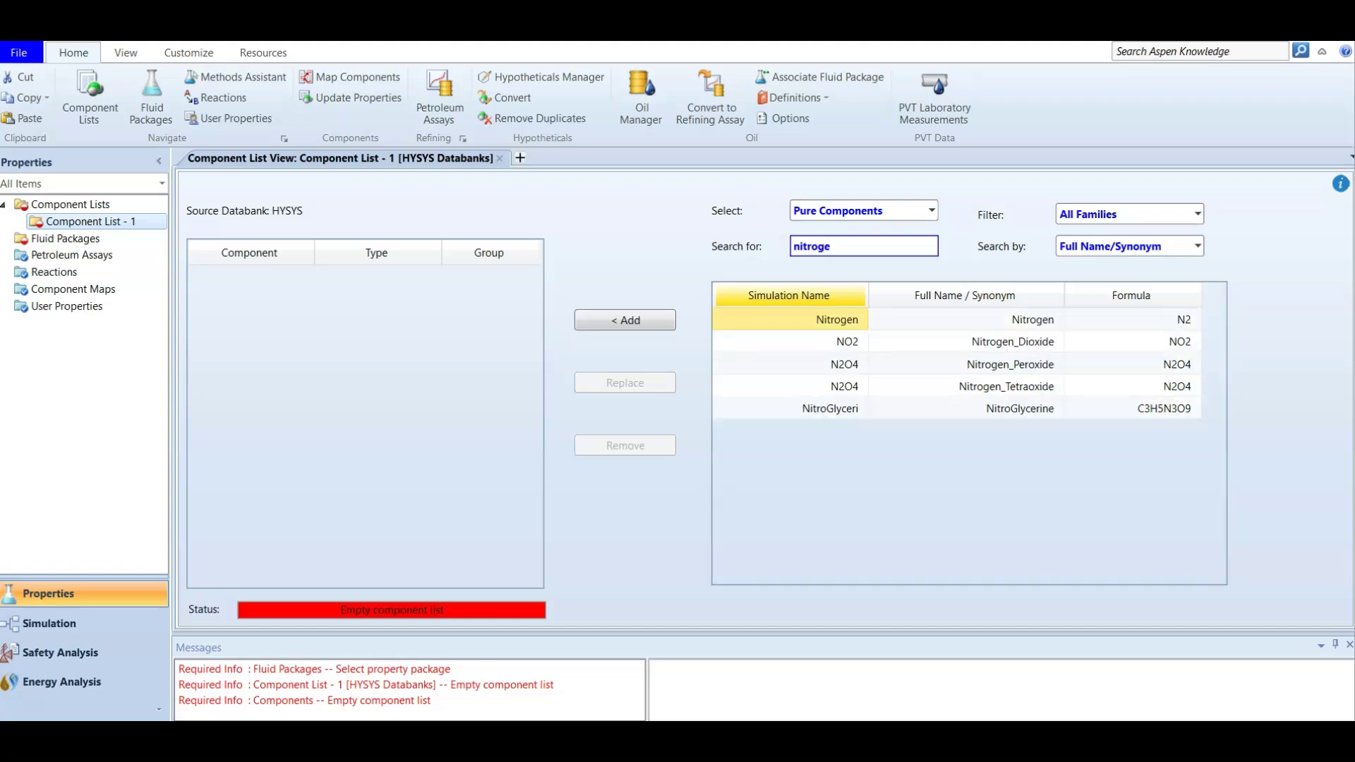
pyautogui.press('Return')
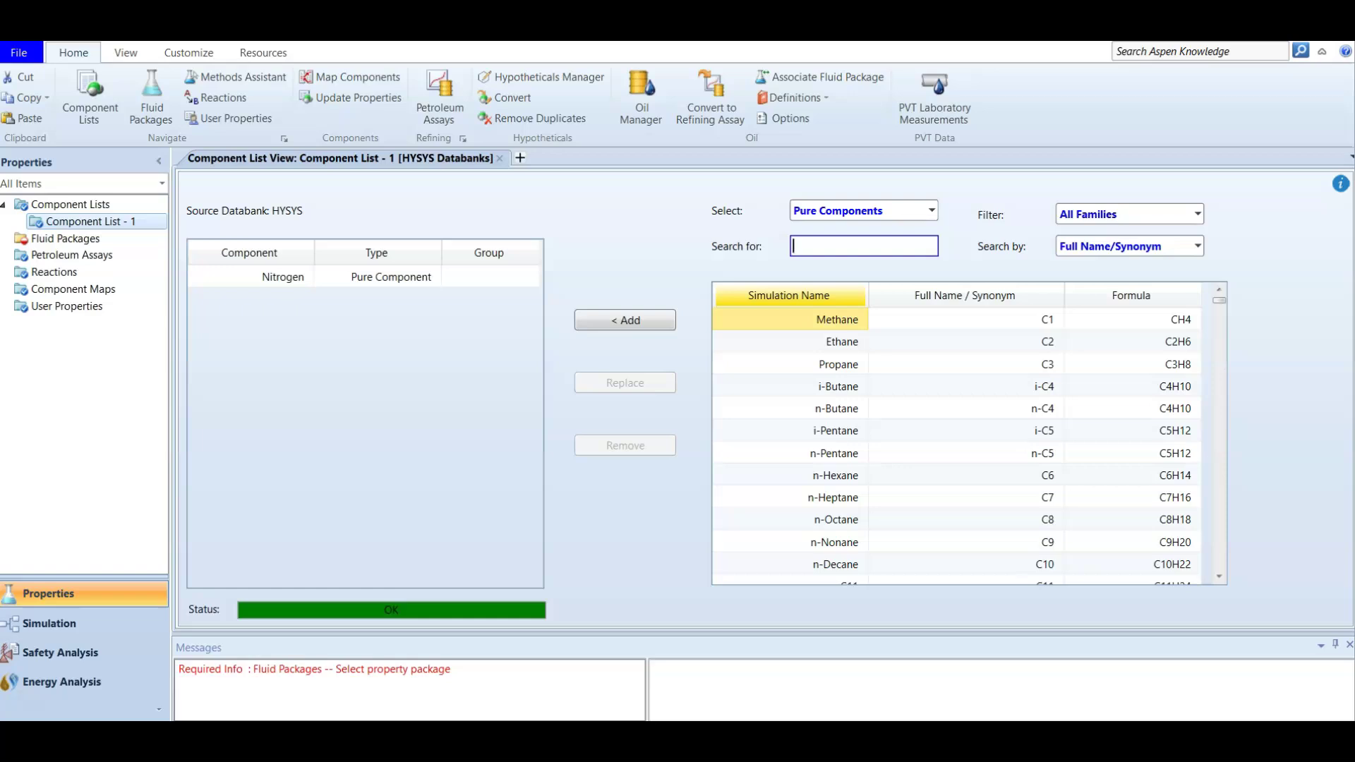
pyautogui.write('h2s')
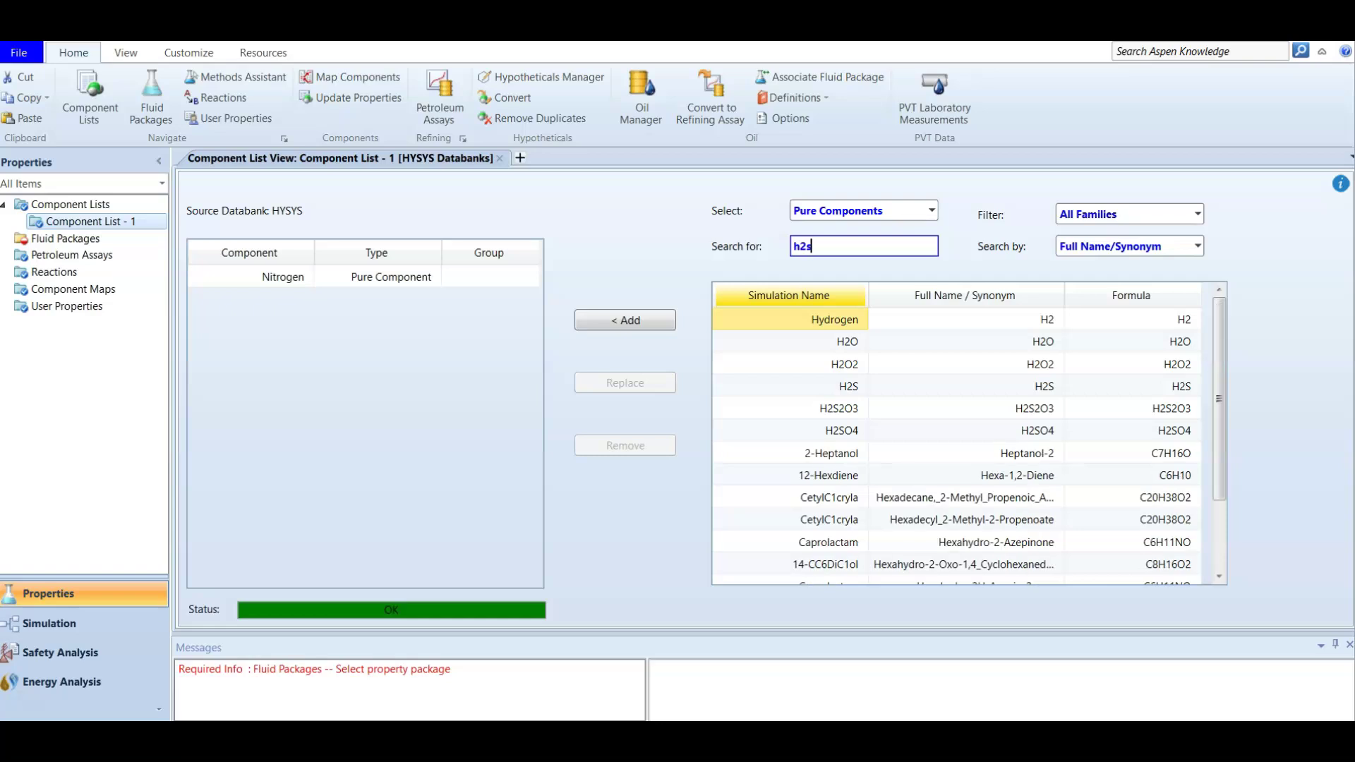
pyautogui.press('Return')
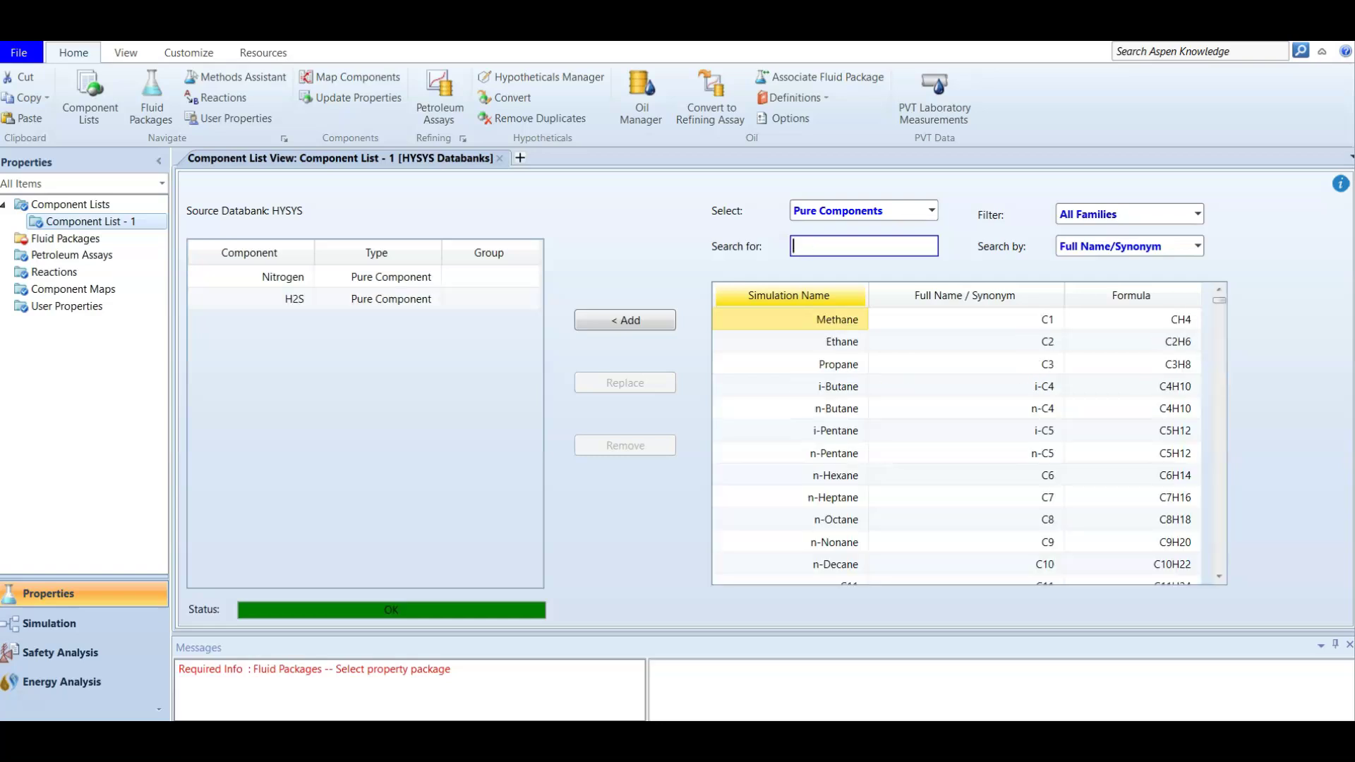
pyautogui.write('co2')
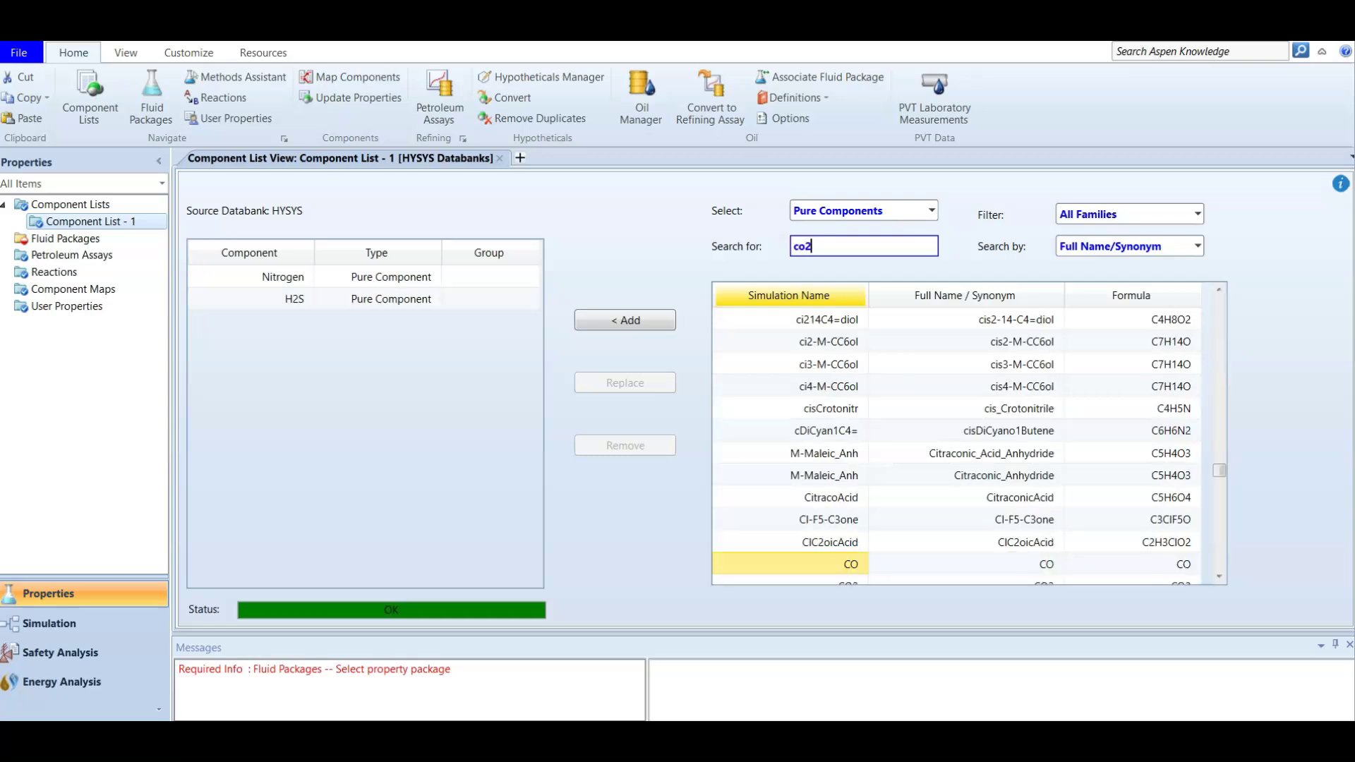
pyautogui.press('Return')
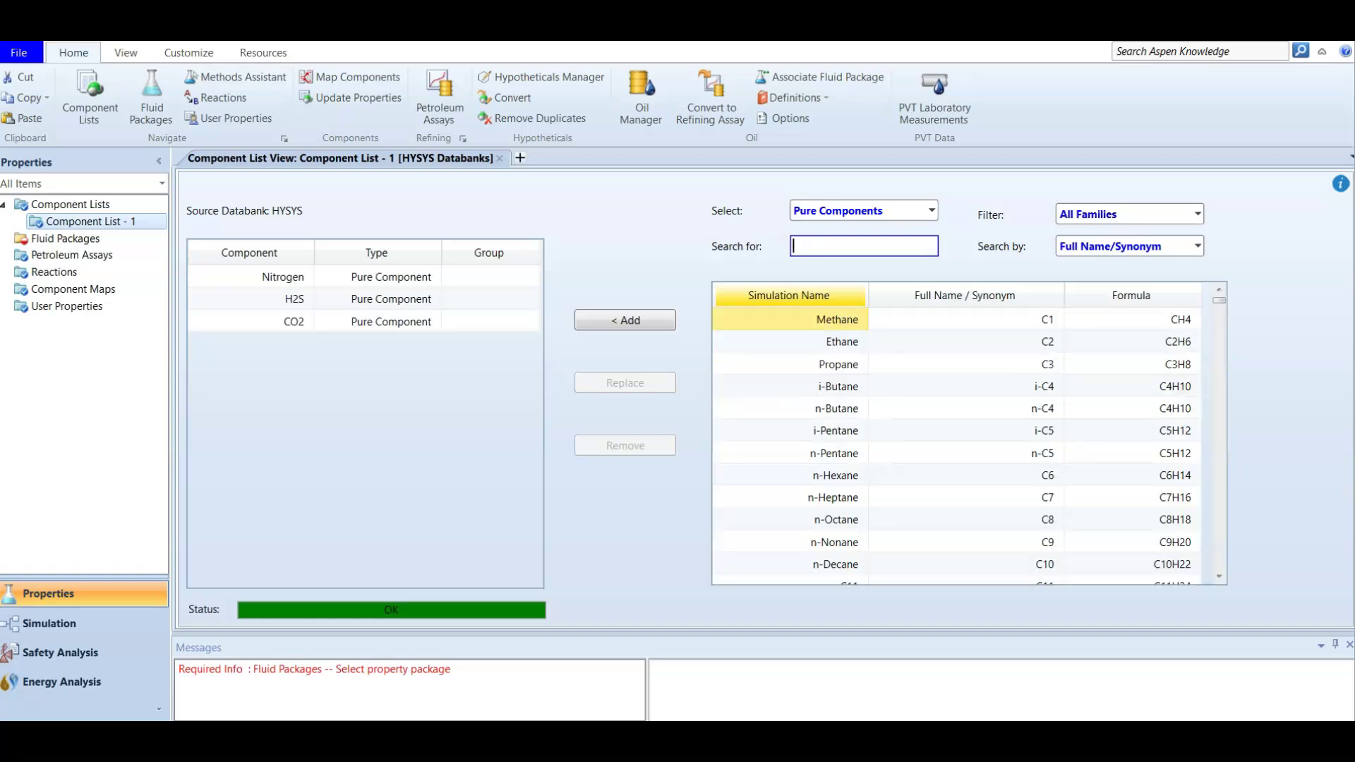
# - Add Methane, Ethane, Propane, i-Butane, n-Butane, i-Pentane and n-Pentane to the component list
pyautogui.doubleClick(826, 323)
pyautogui.doubleClick(831, 319)
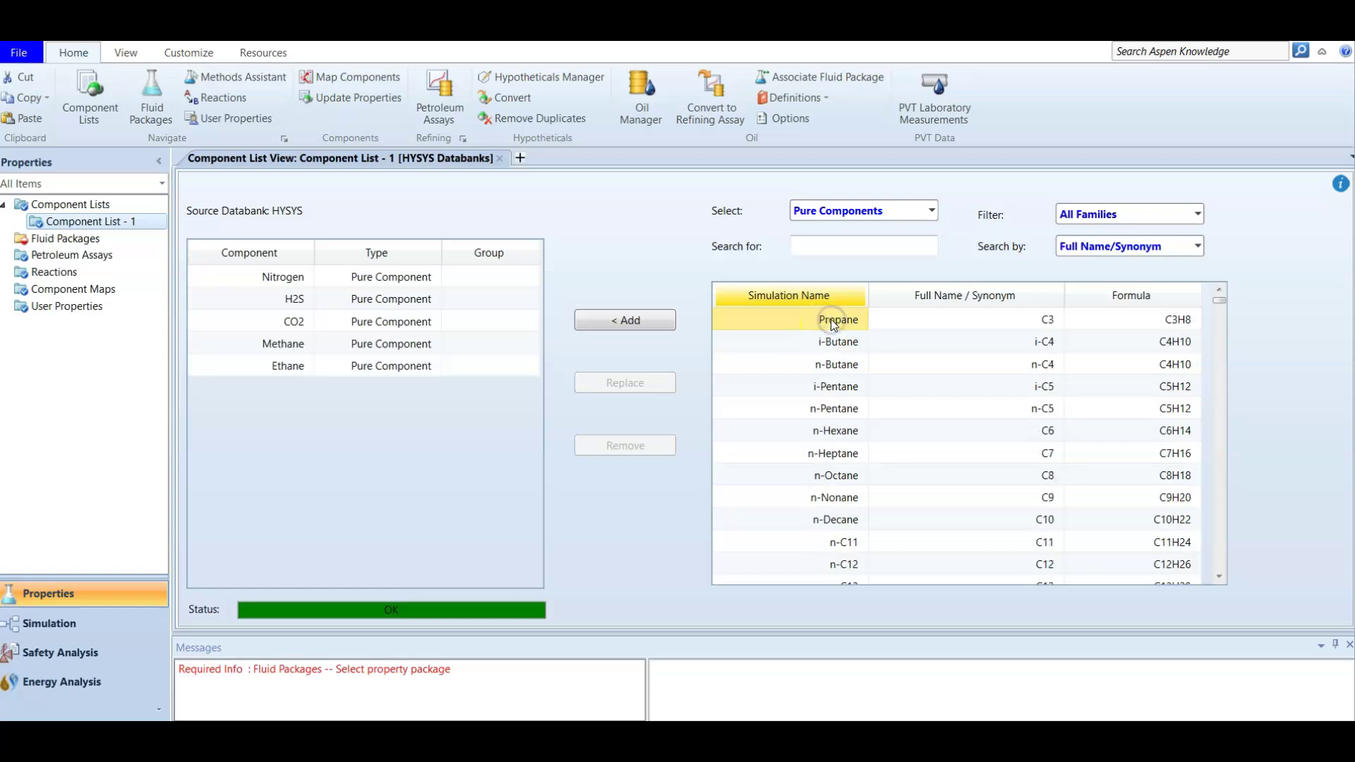
pyautogui.doubleClick(832, 319)
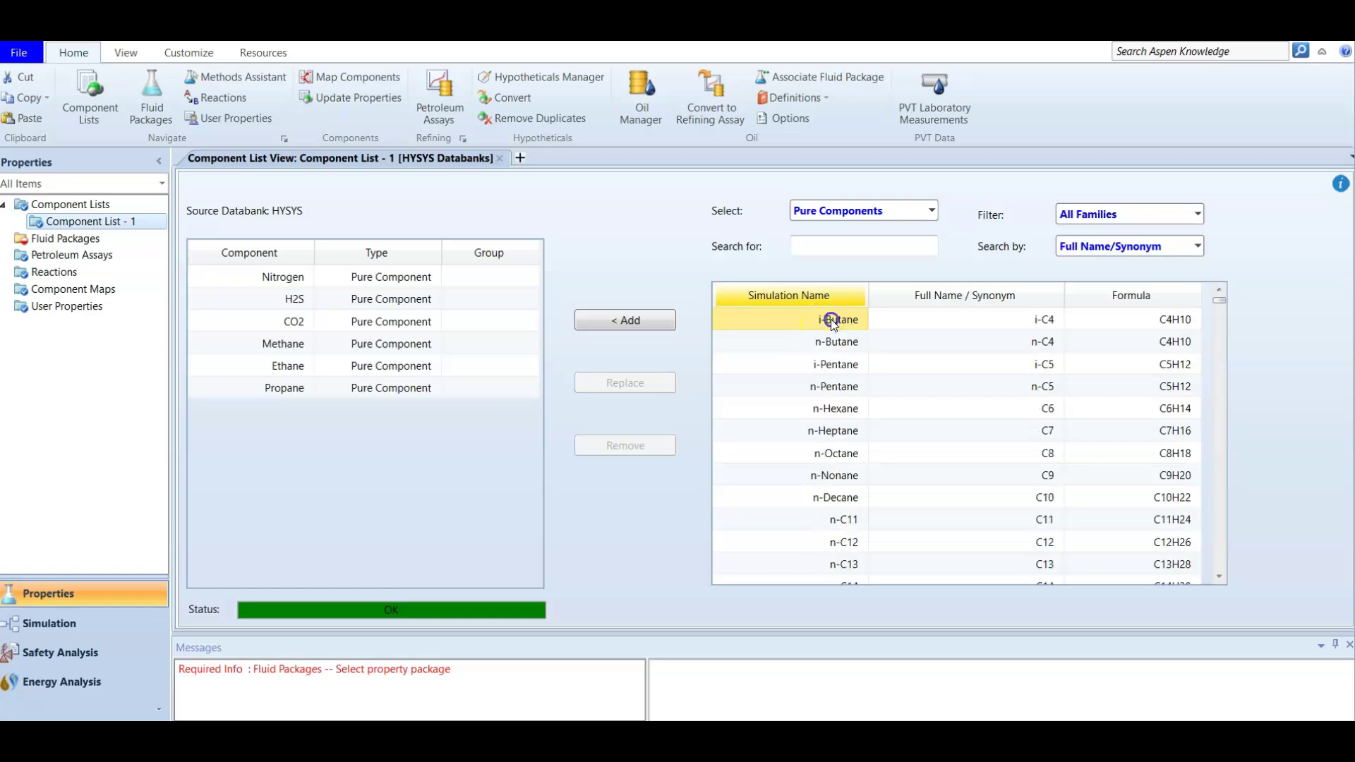
pyautogui.doubleClick(832, 319)
pyautogui.doubleClick(832, 319)
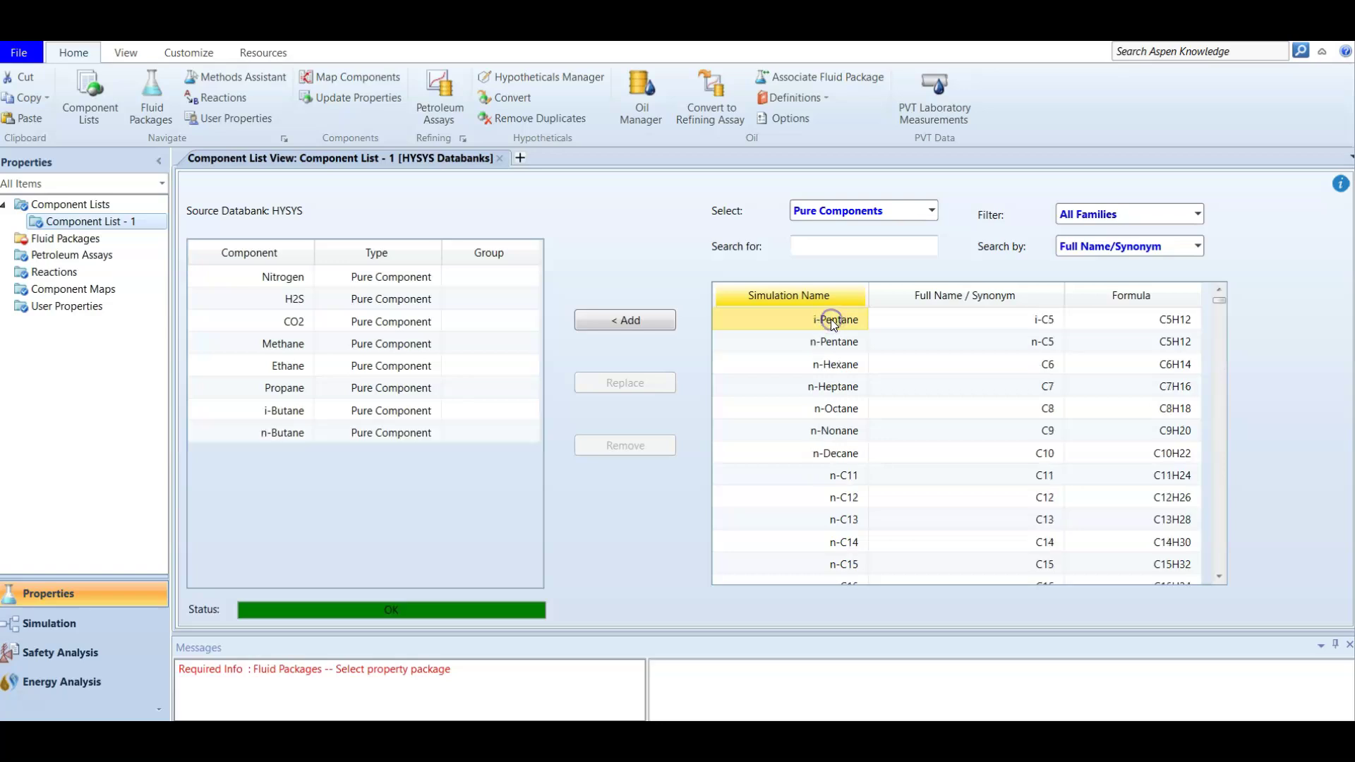
pyautogui.doubleClick(845, 321)
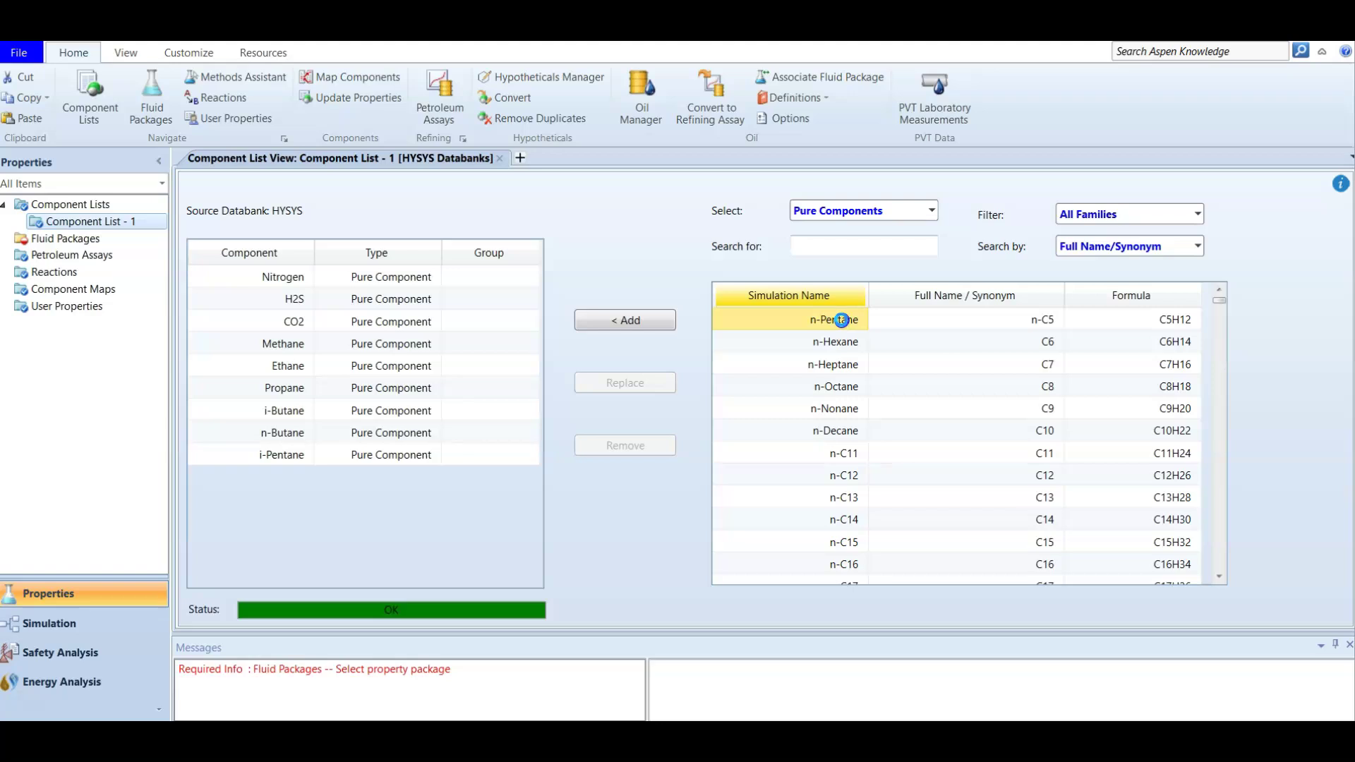
pyautogui.doubleClick(841, 319)
# - Search for water and TEG and add H2O and TEGlycol to the component list
pyautogui.click(835, 242)
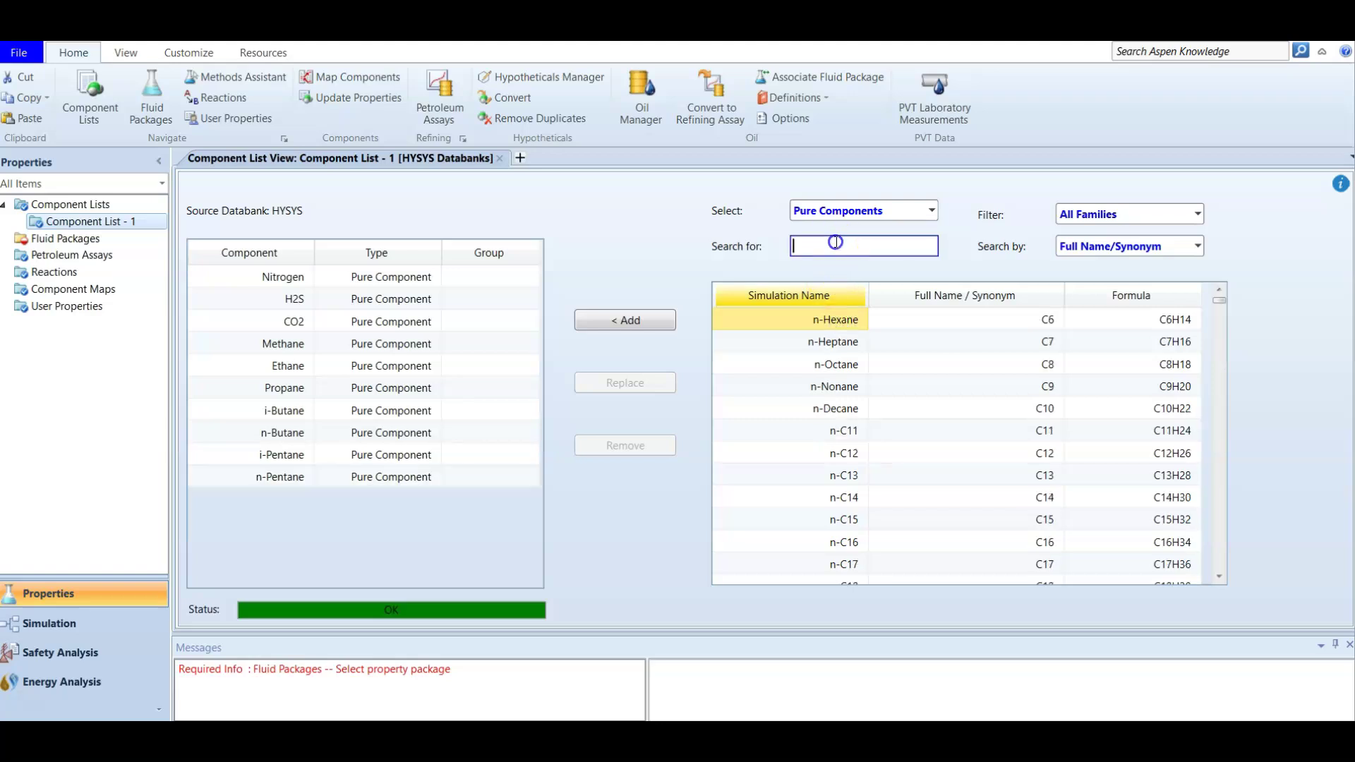
pyautogui.write('water')
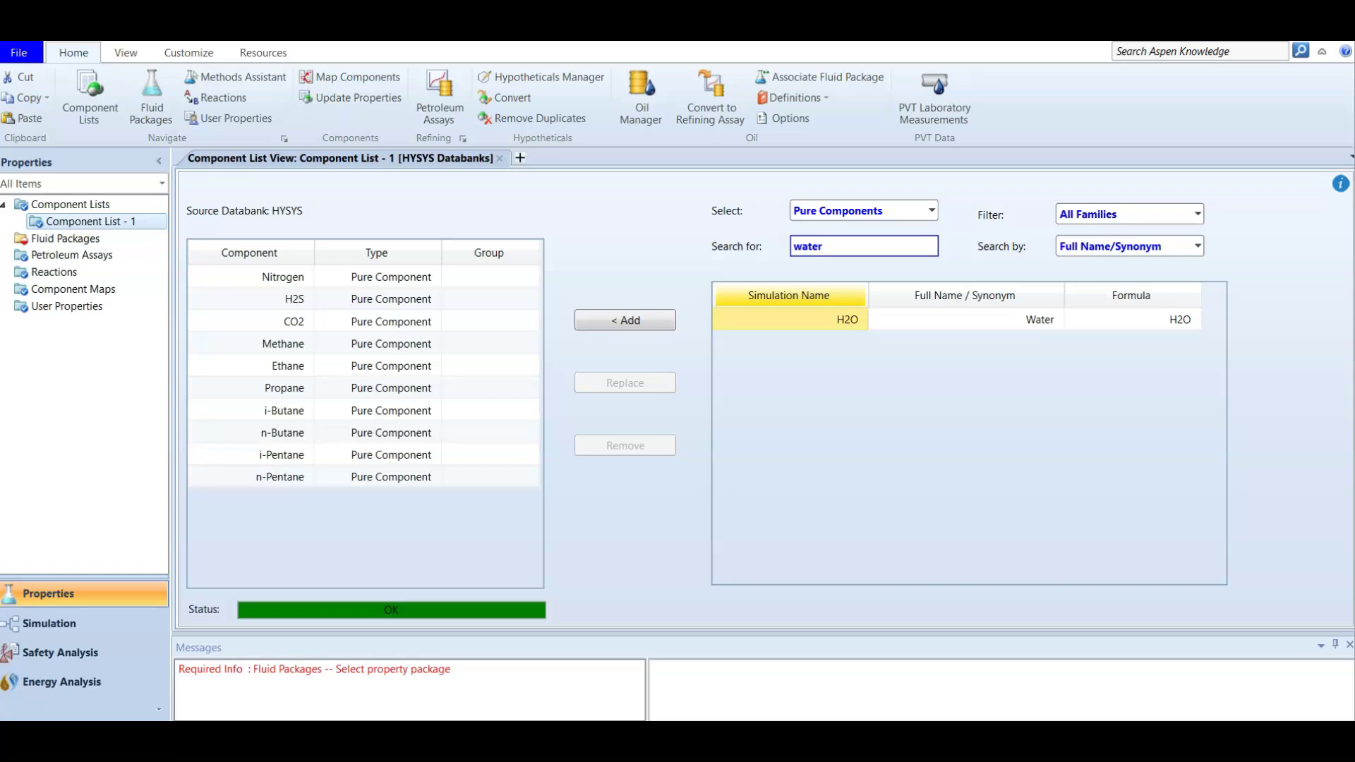
pyautogui.press('Return')
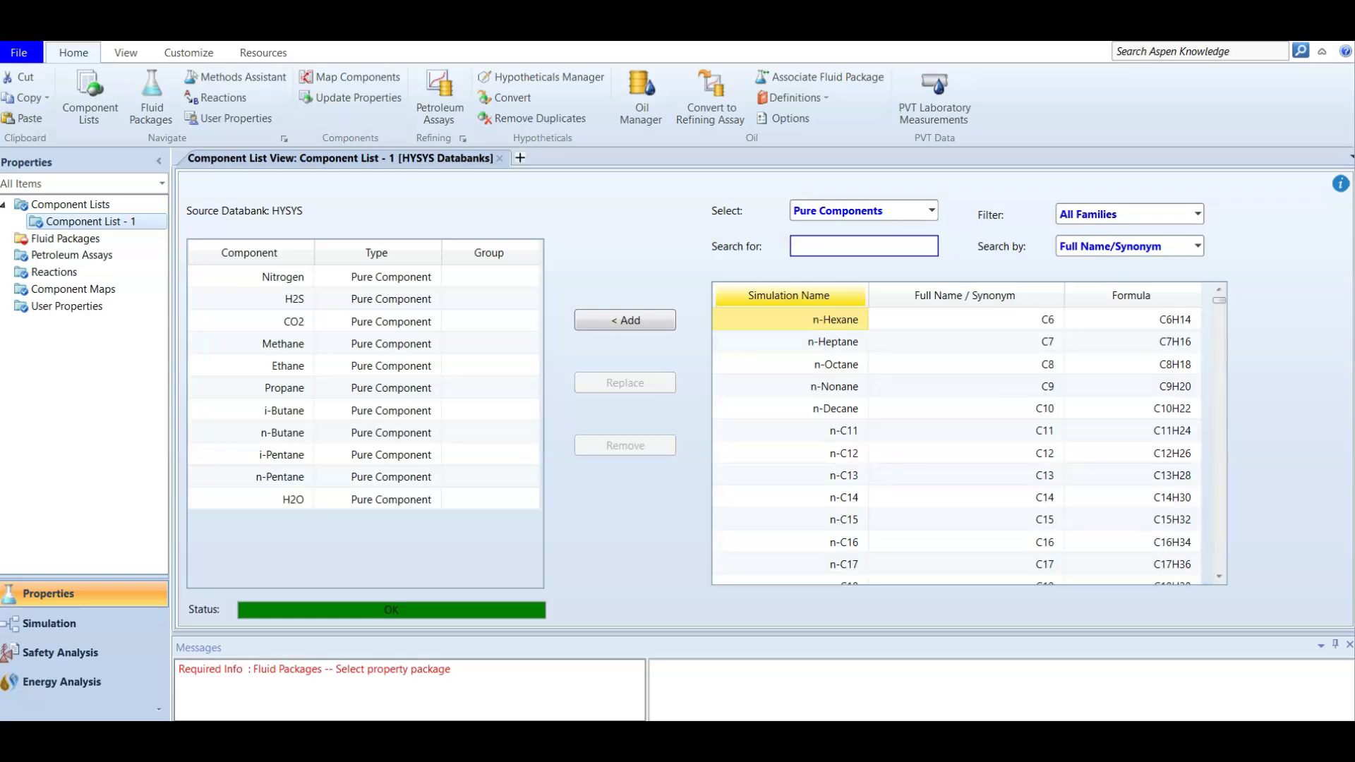
pyautogui.write('teg')
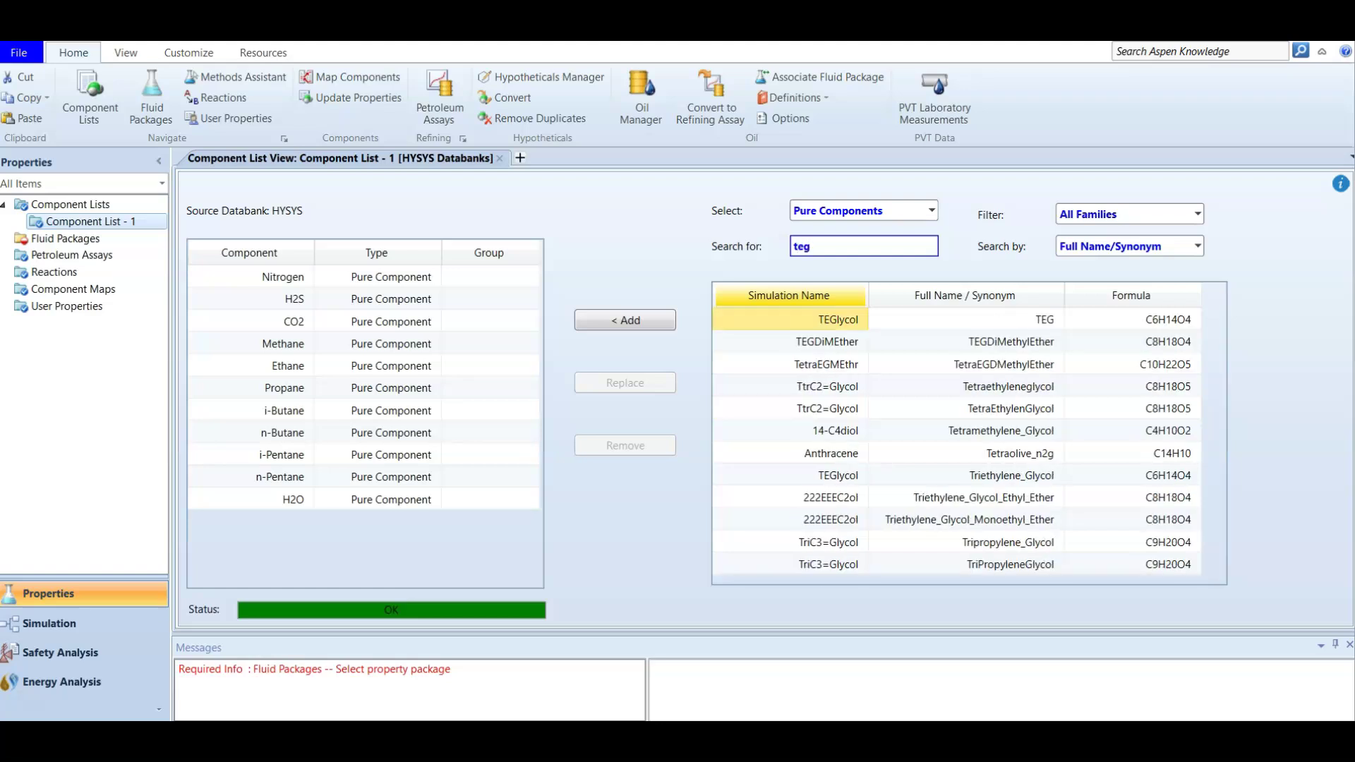
pyautogui.doubleClick(830, 320)
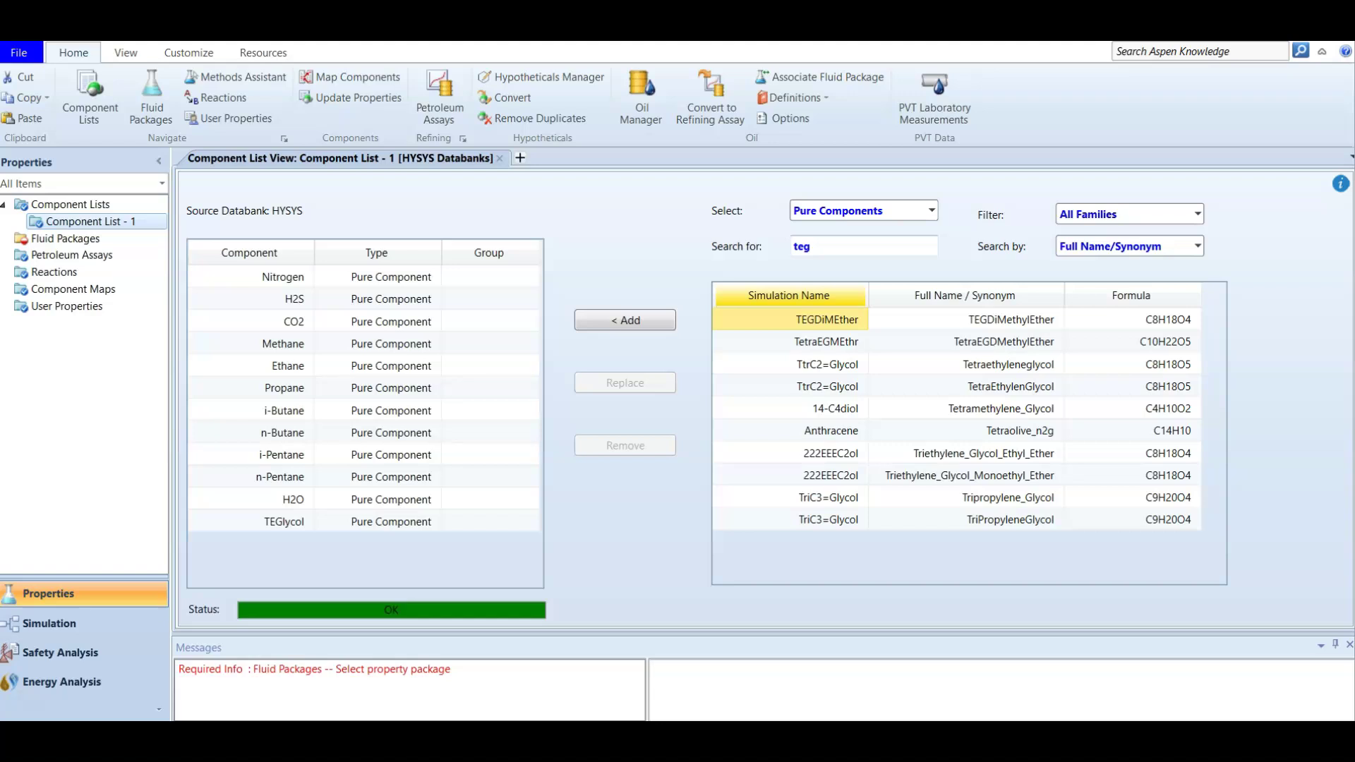
# - Add a fluid package for Component List - 1 and select Glycol Package as its property package
pyautogui.click(90, 240)
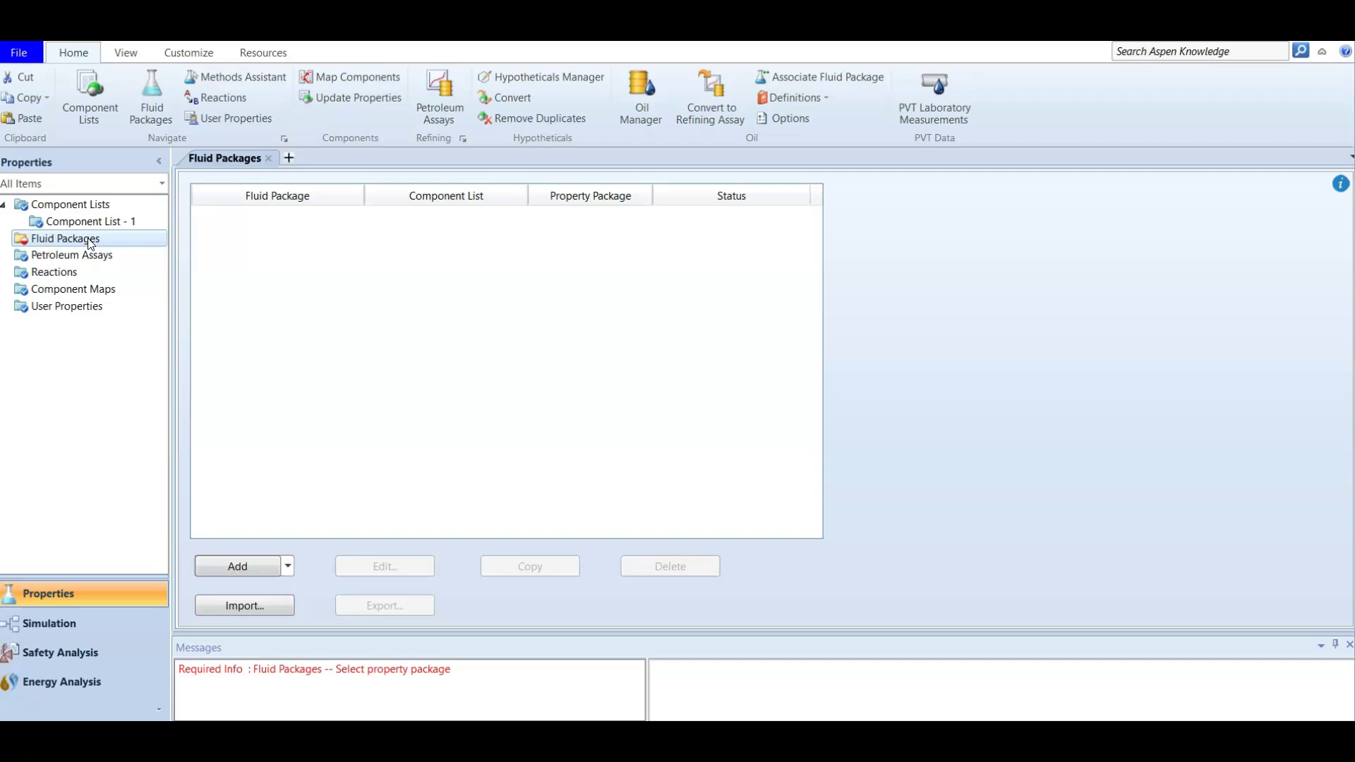
pyautogui.click(249, 569)
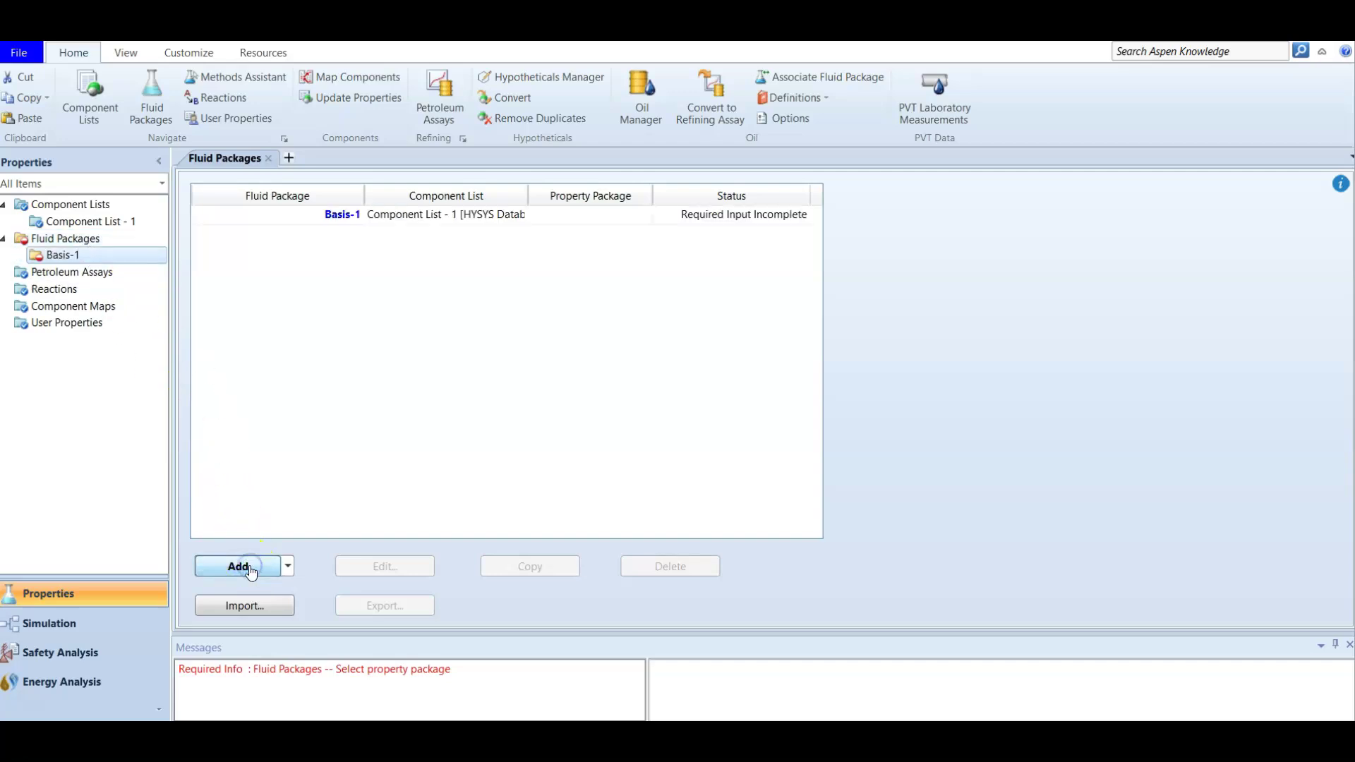
pyautogui.scroll(-7, 283, 392)
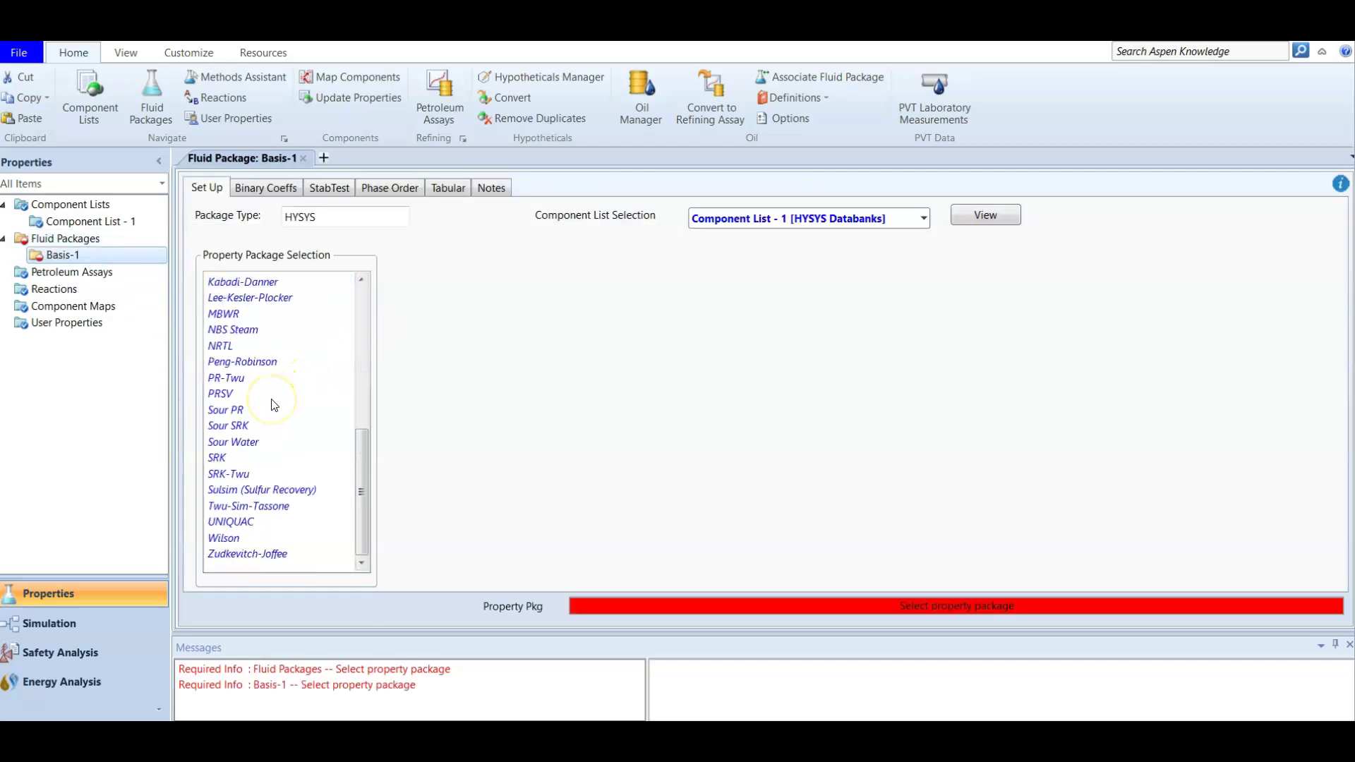
pyautogui.scroll(3, 273, 401)
pyautogui.scroll(-3, 259, 341)
pyautogui.click(259, 338)
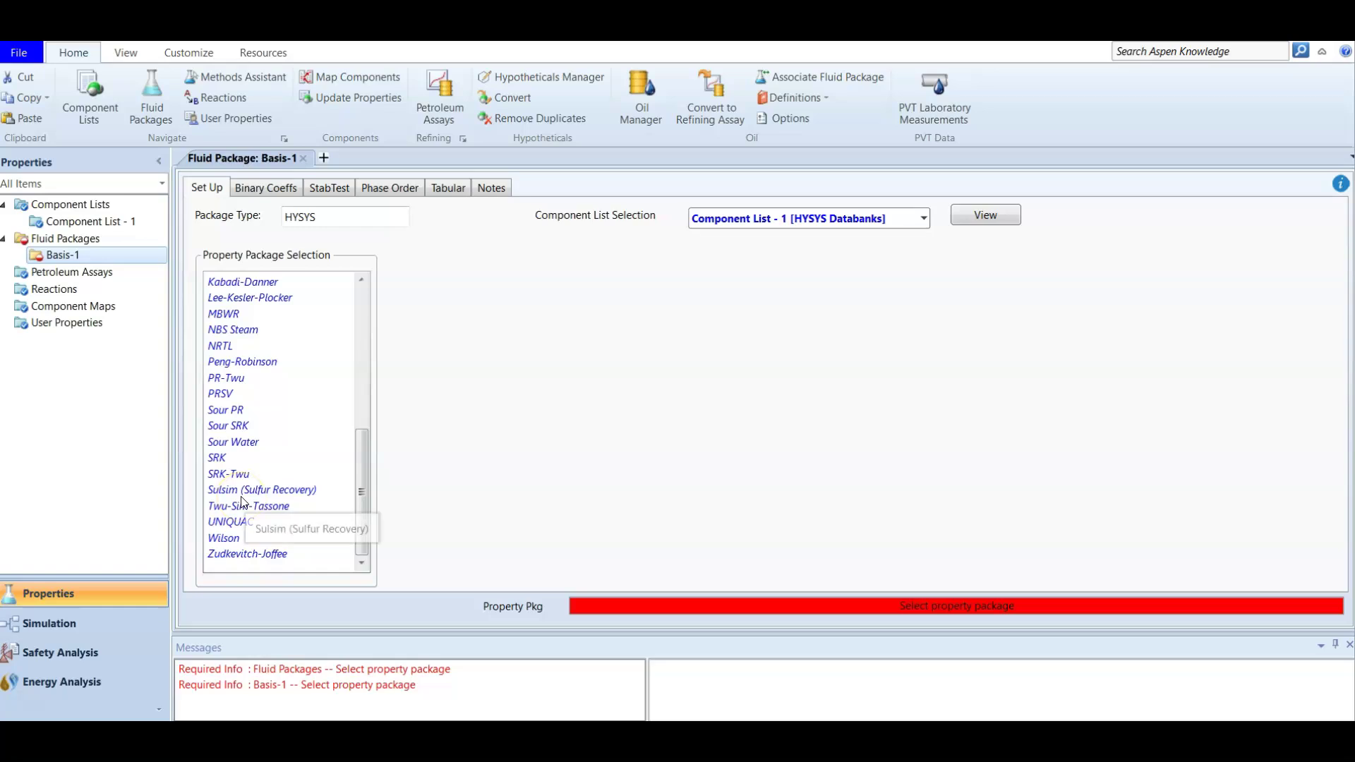
pyautogui.scroll(1, 243, 502)
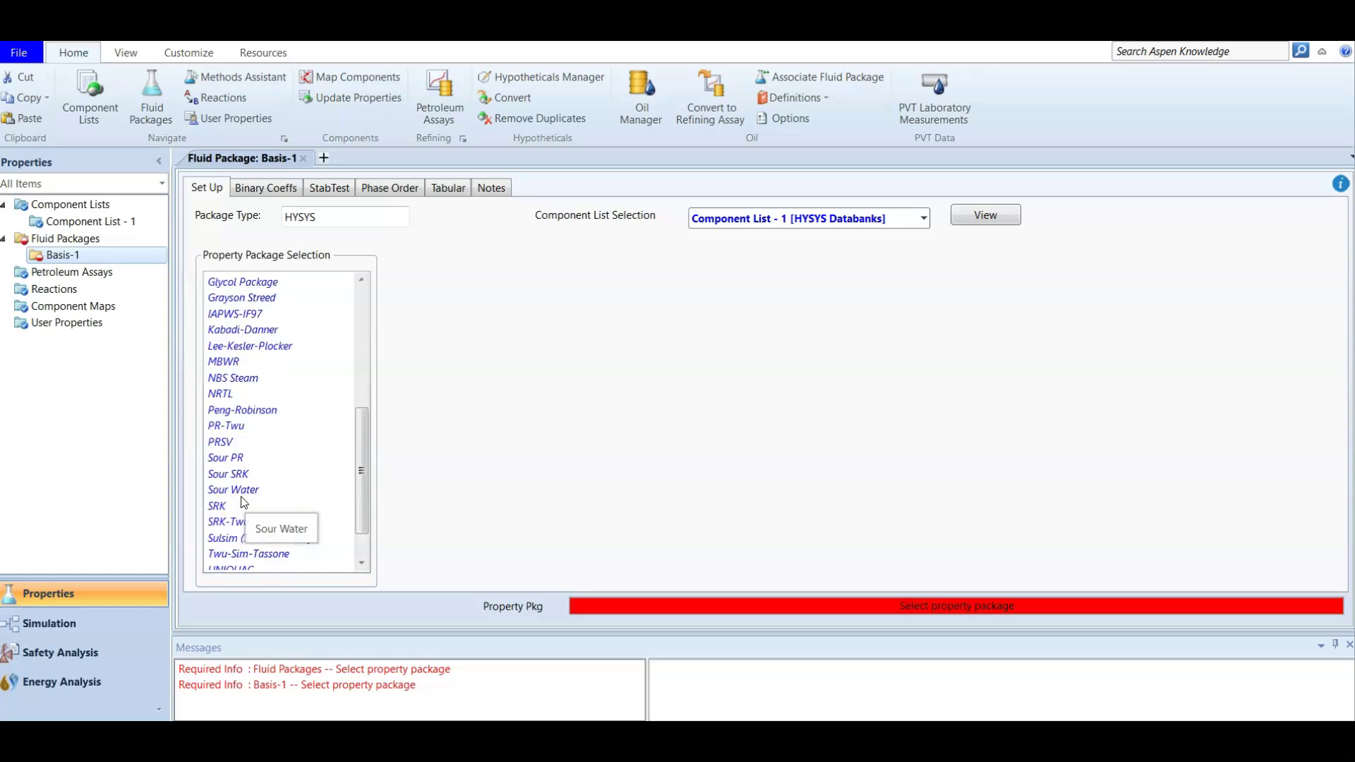
pyautogui.click(221, 79)
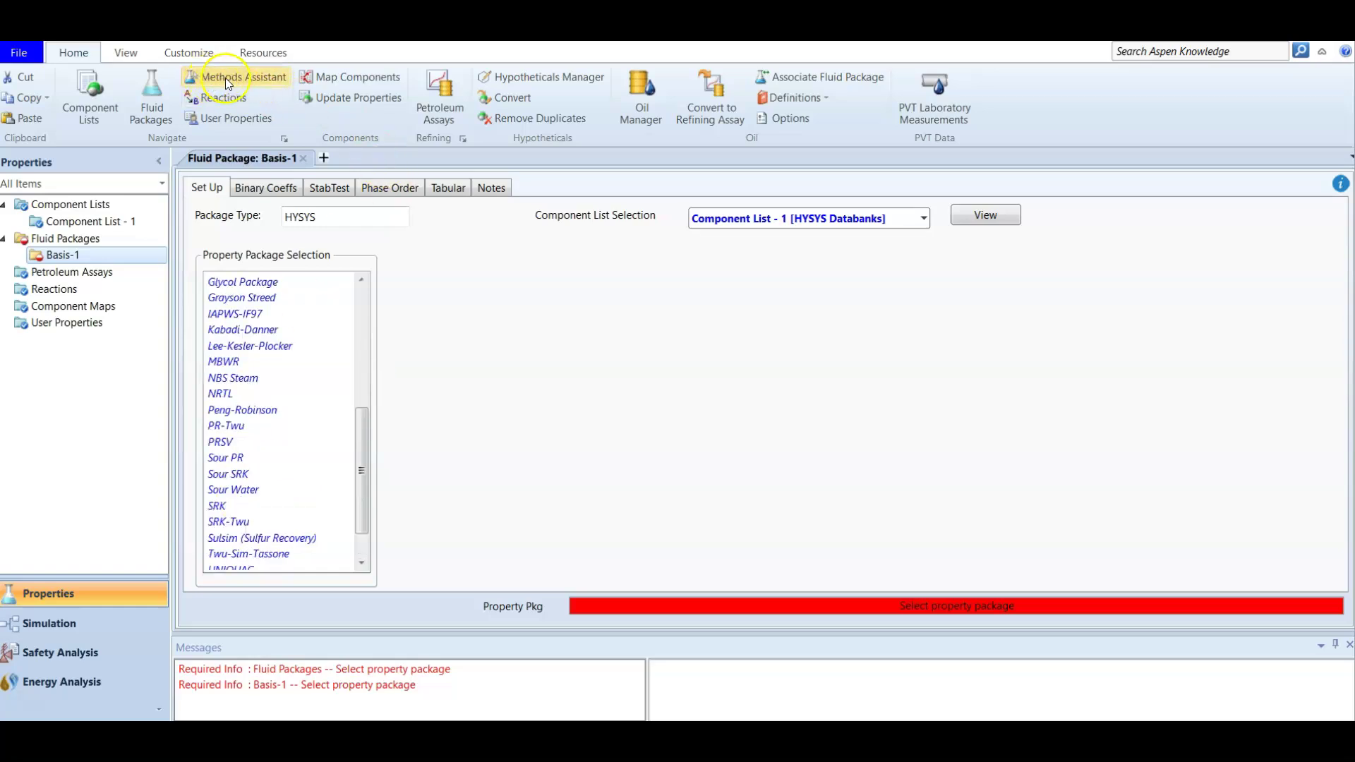
pyautogui.click(284, 384)
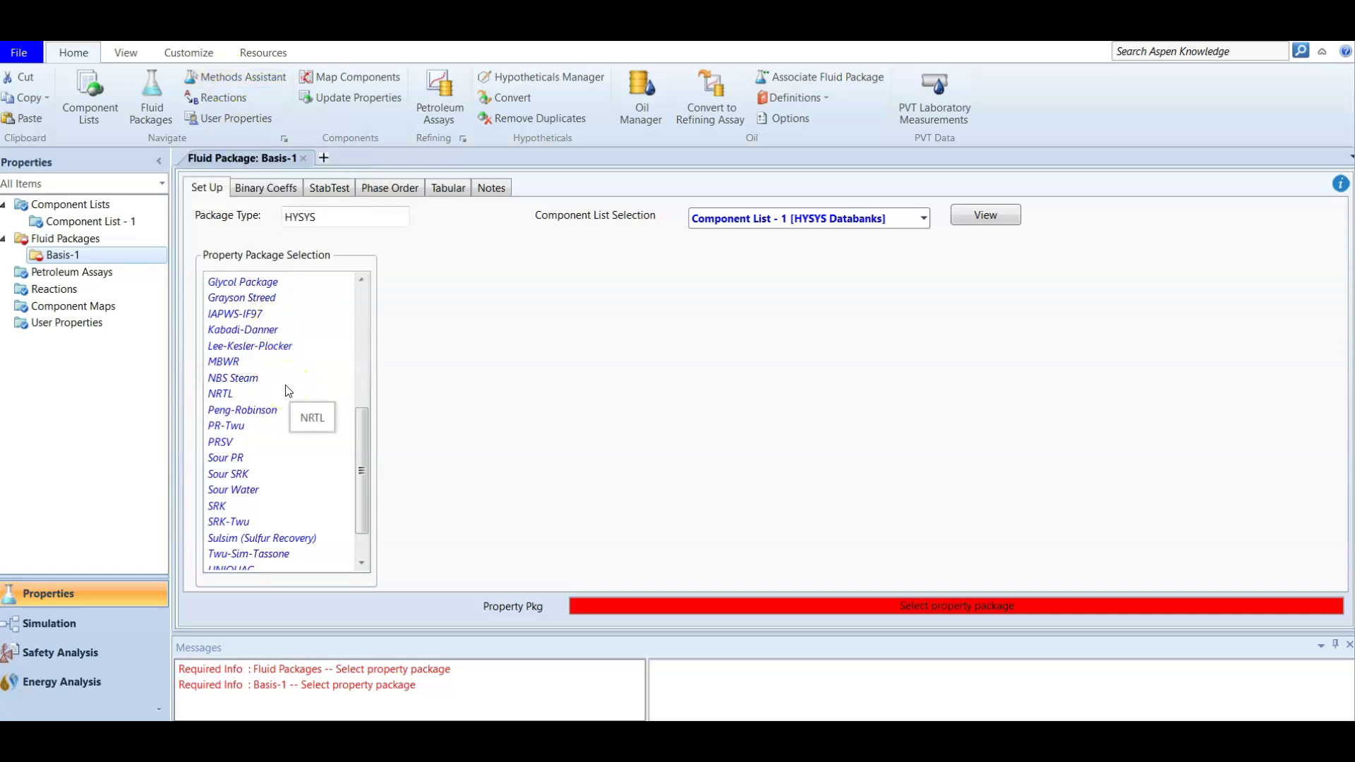
pyautogui.scroll(3, 288, 390)
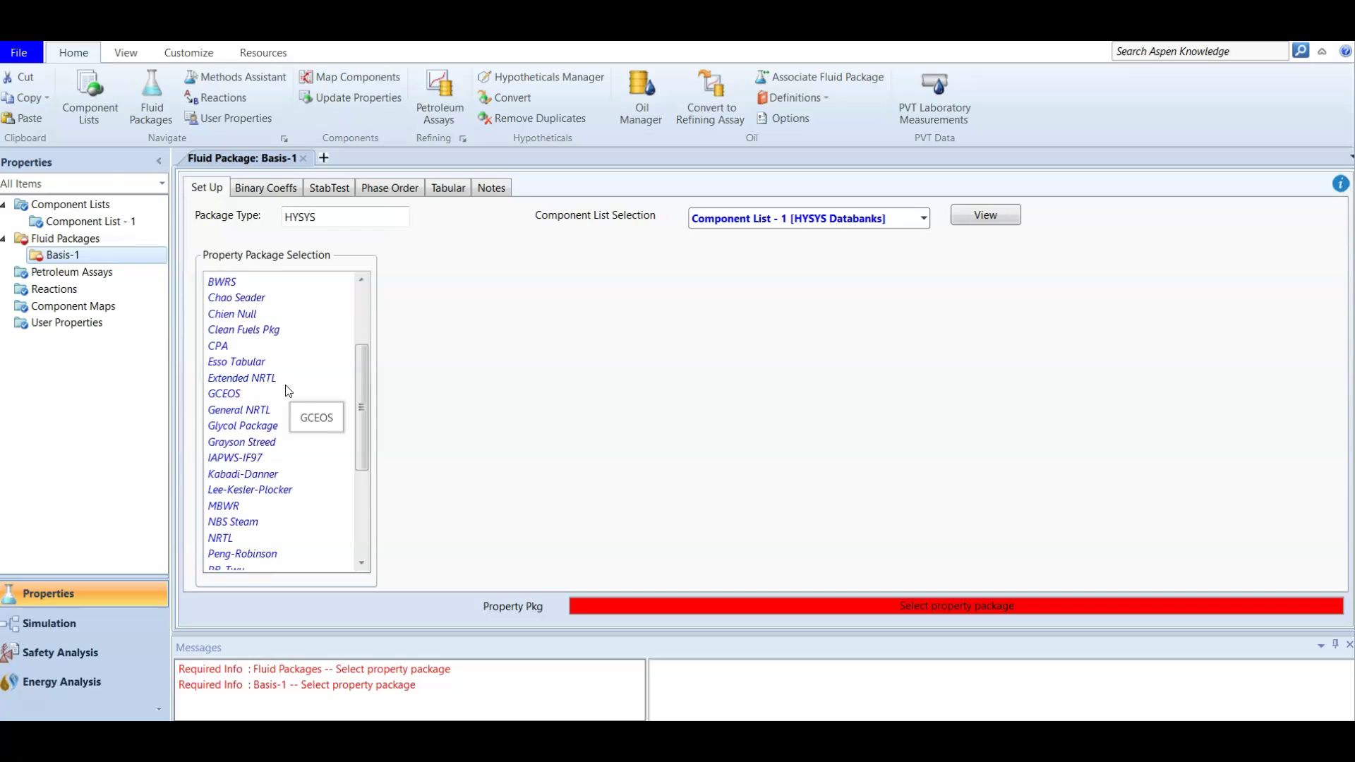
pyautogui.click(259, 446)
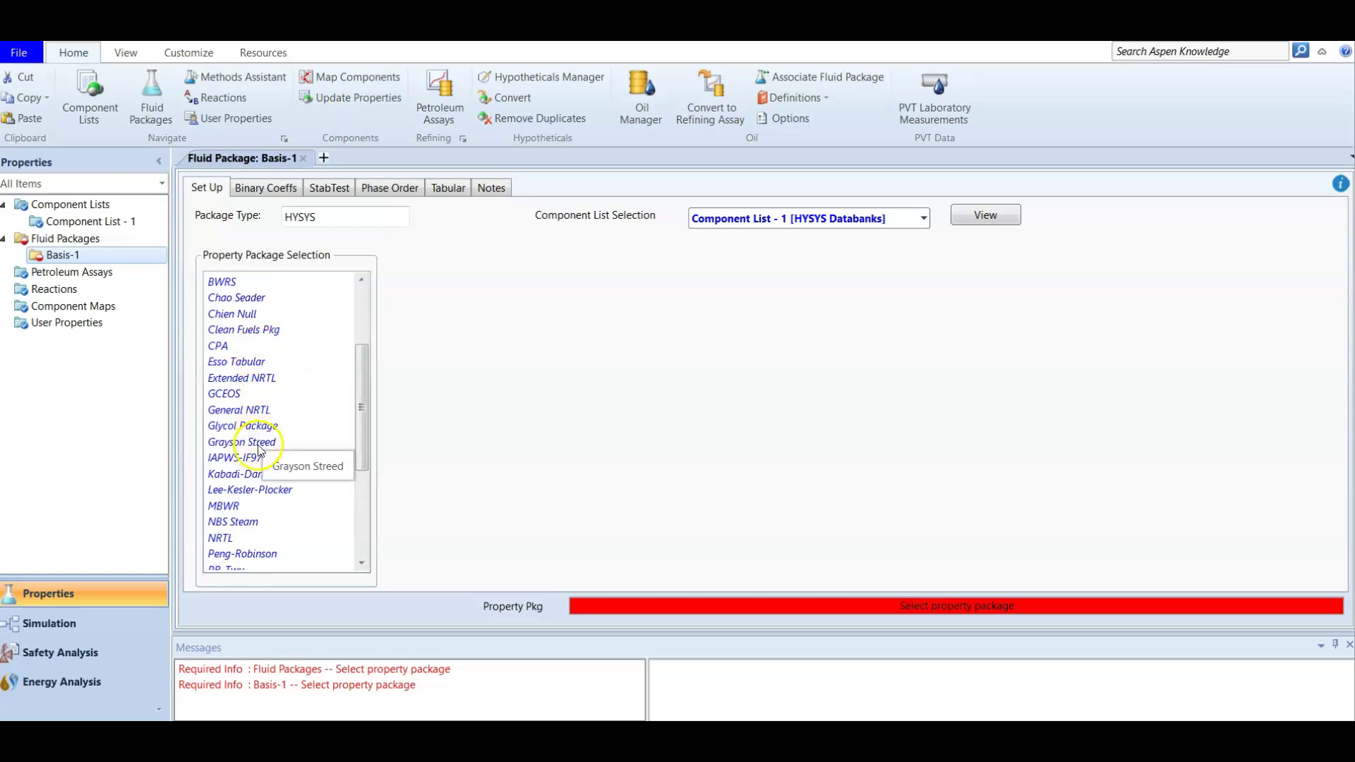
pyautogui.click(251, 429)
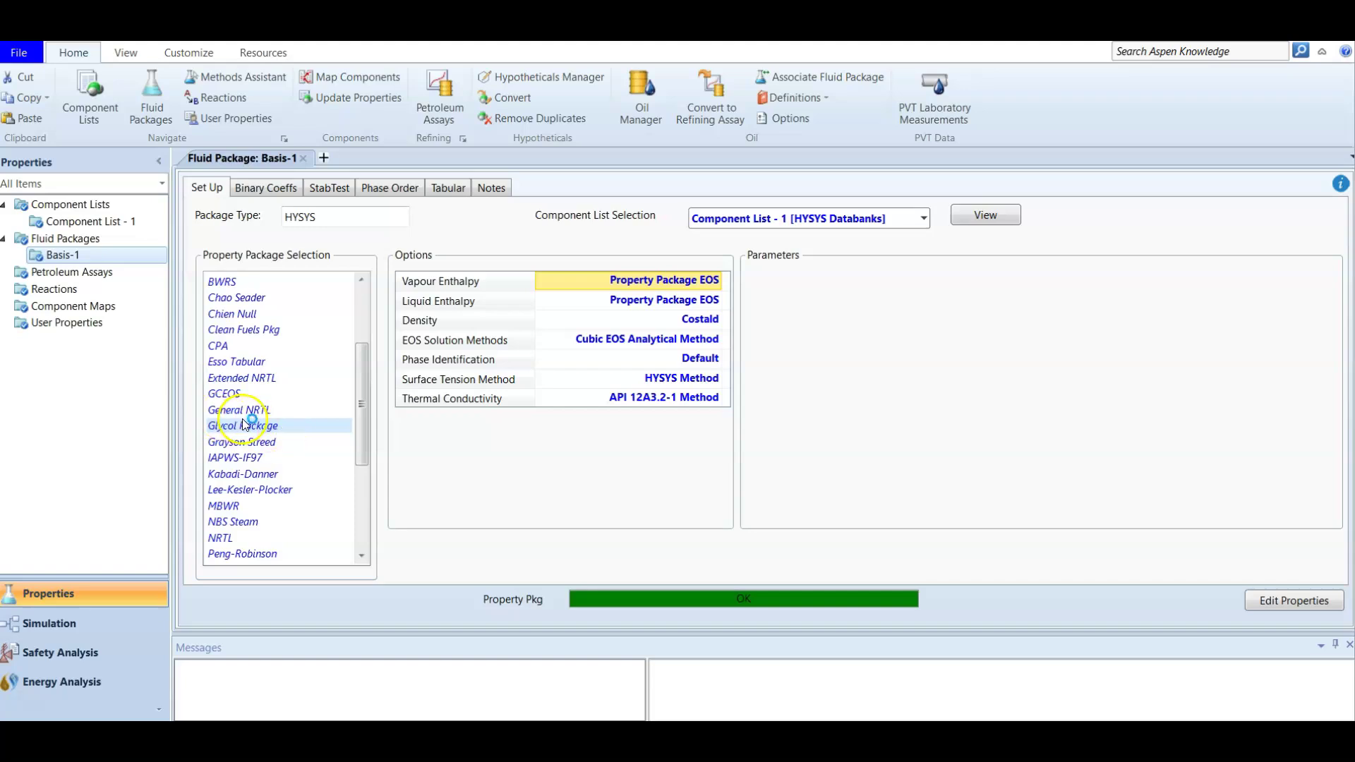
# - Switch to the simulation environment and place a material stream on the empty flowsheet
pyautogui.click(258, 408)
pyautogui.click(62, 635)
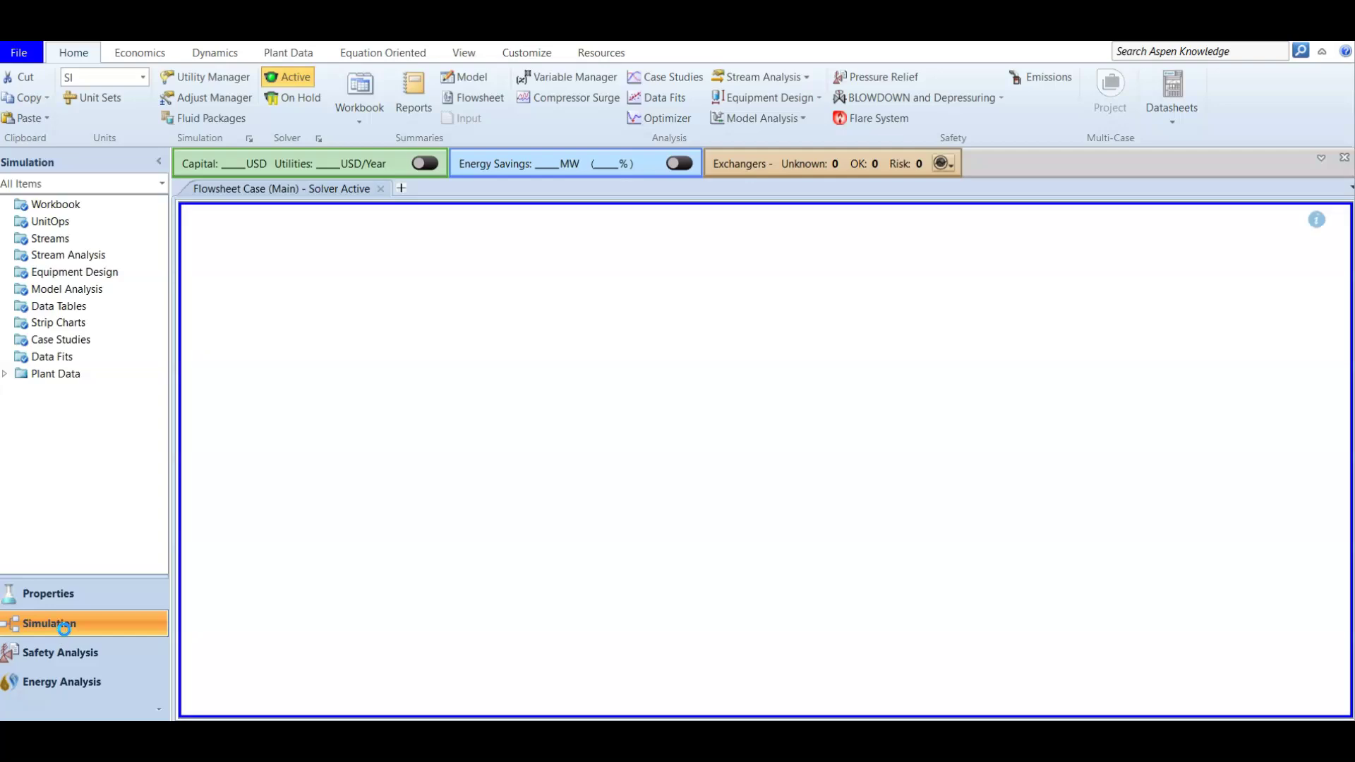
pyautogui.moveTo(116, 203); pyautogui.dragTo(1099, 158)
pyautogui.moveTo(1067, 204); pyautogui.dragTo(445, 393)
# - Open the new material stream and rename it Inlet gas
pyautogui.doubleClick(416, 362)
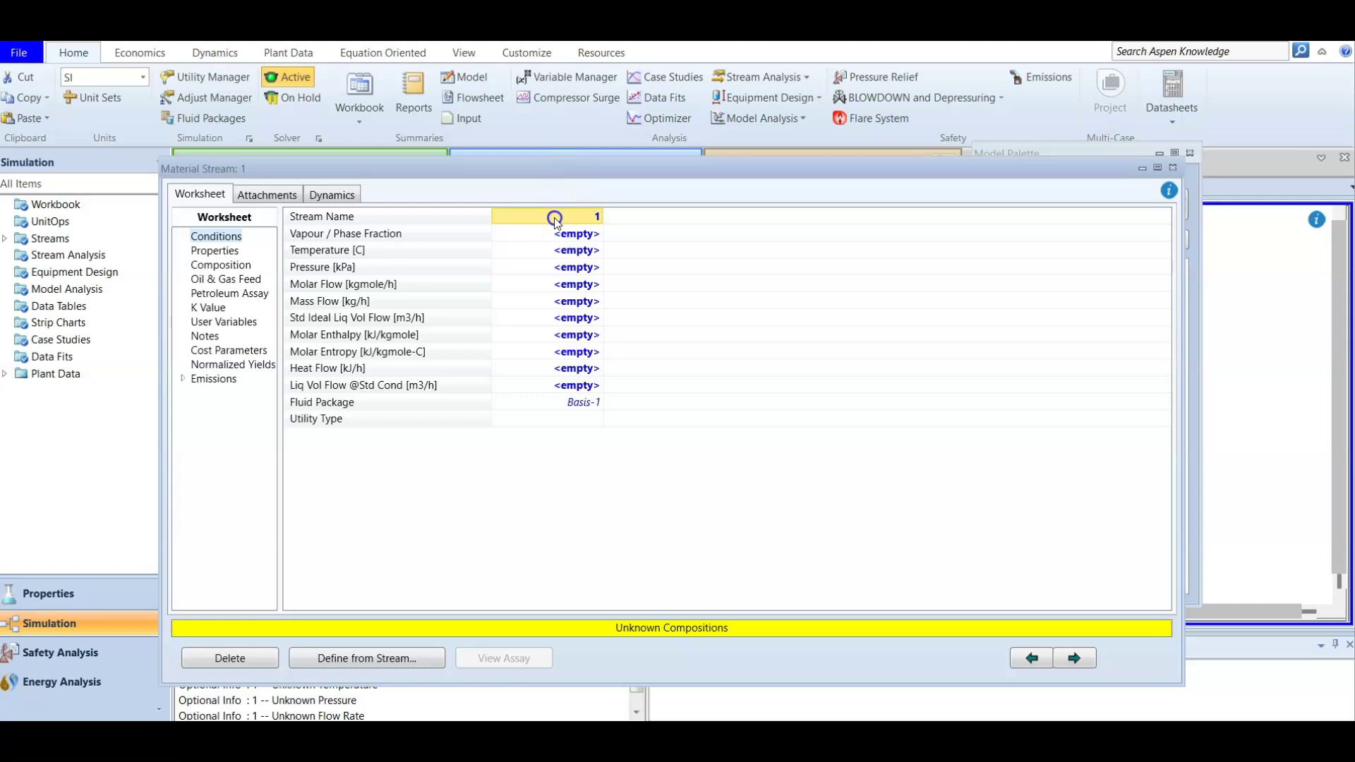
pyautogui.write('Inle')
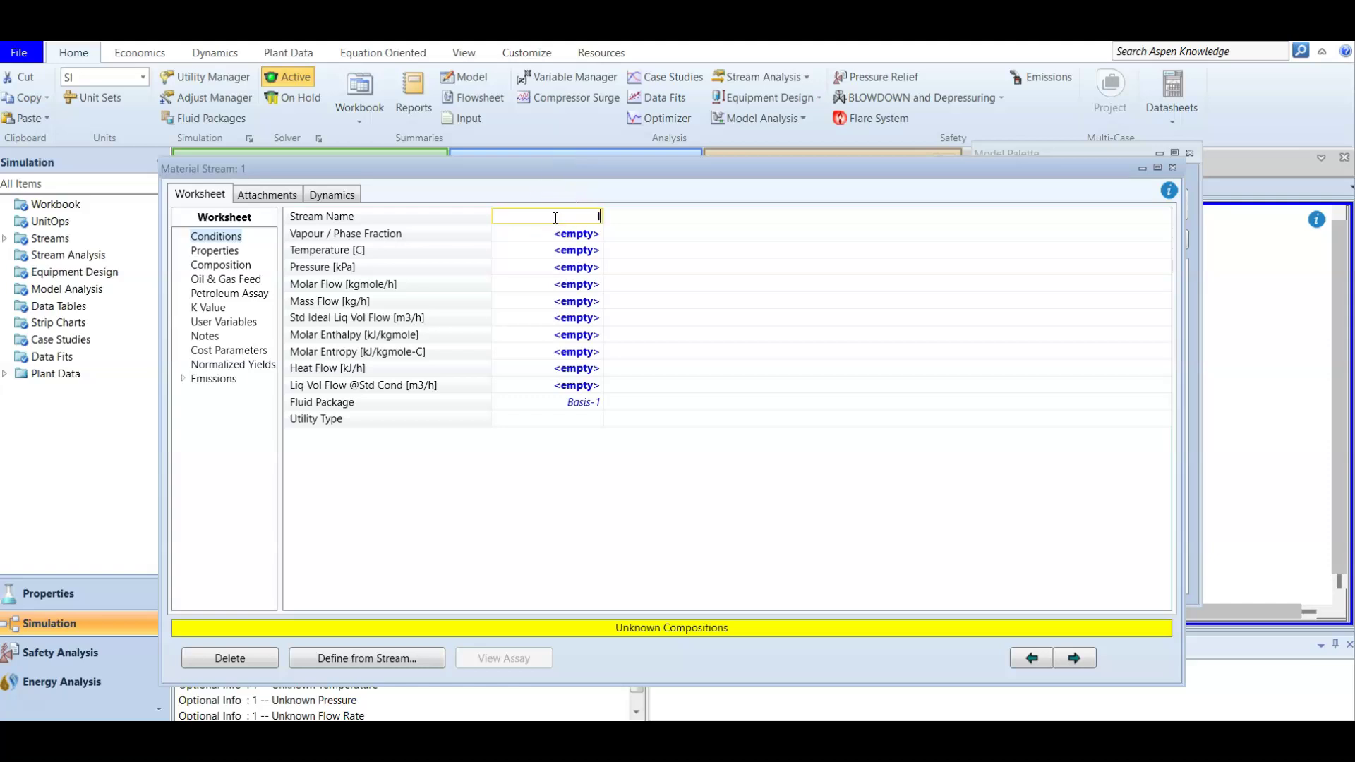
pyautogui.write('t gas')
pyautogui.press('Return')
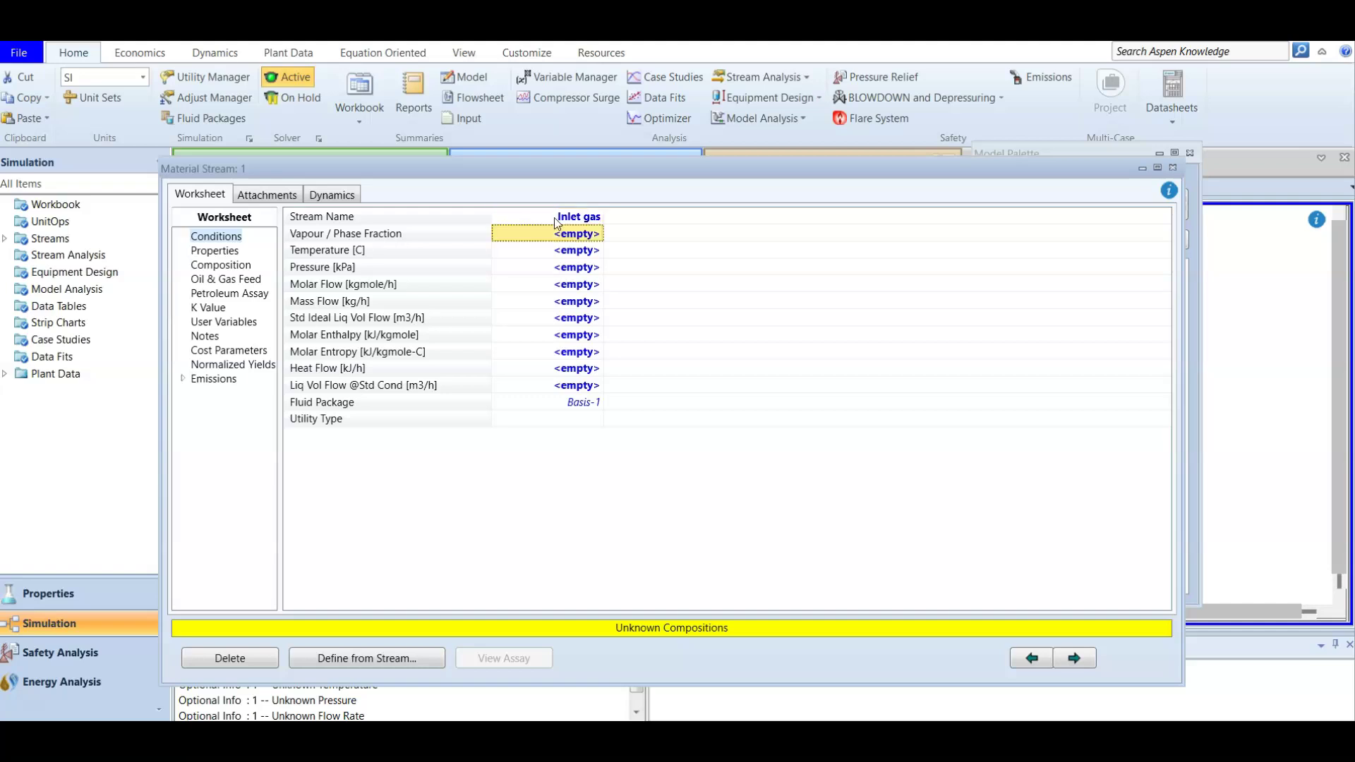
# - Set the Inlet gas conditions to temperature 30 C, pressure 6205 kPa and molar flow 498.1 kgmole/h
pyautogui.click(594, 250)
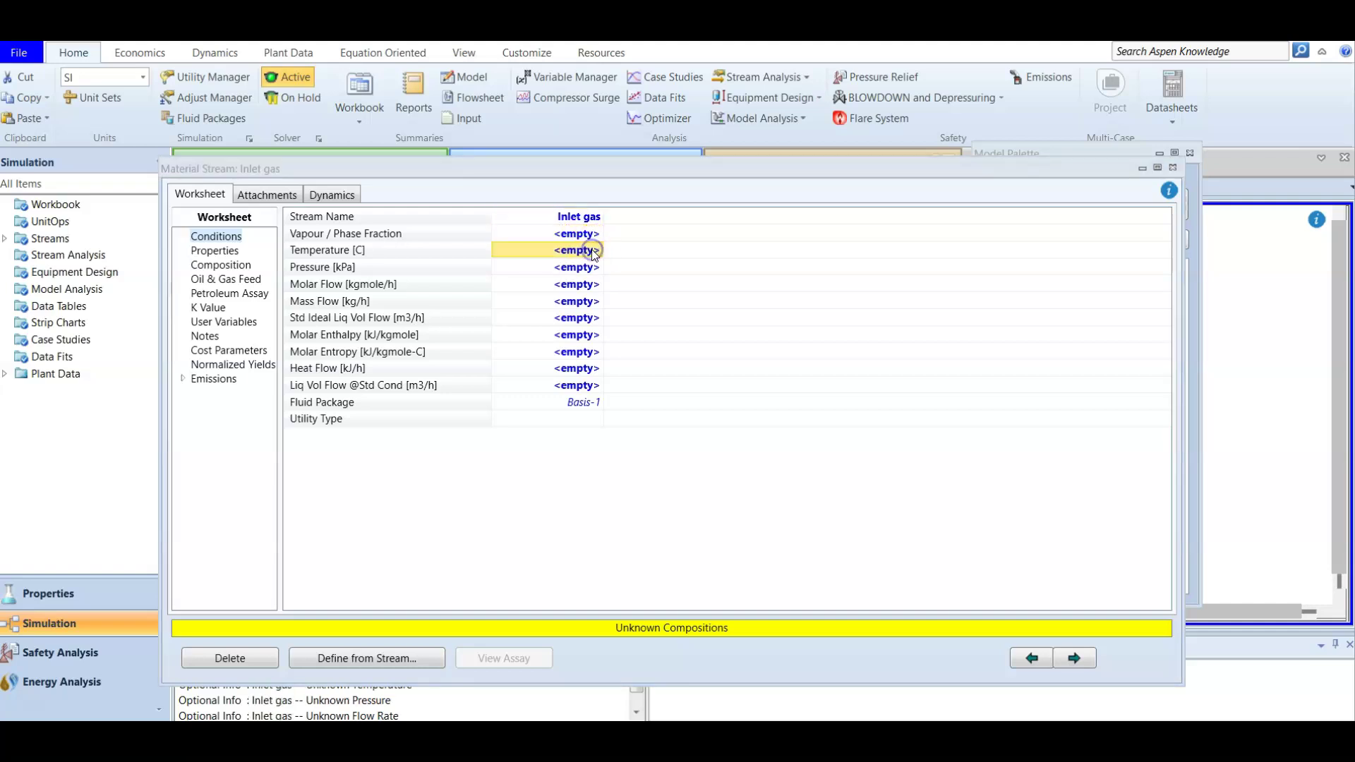
pyautogui.write('30')
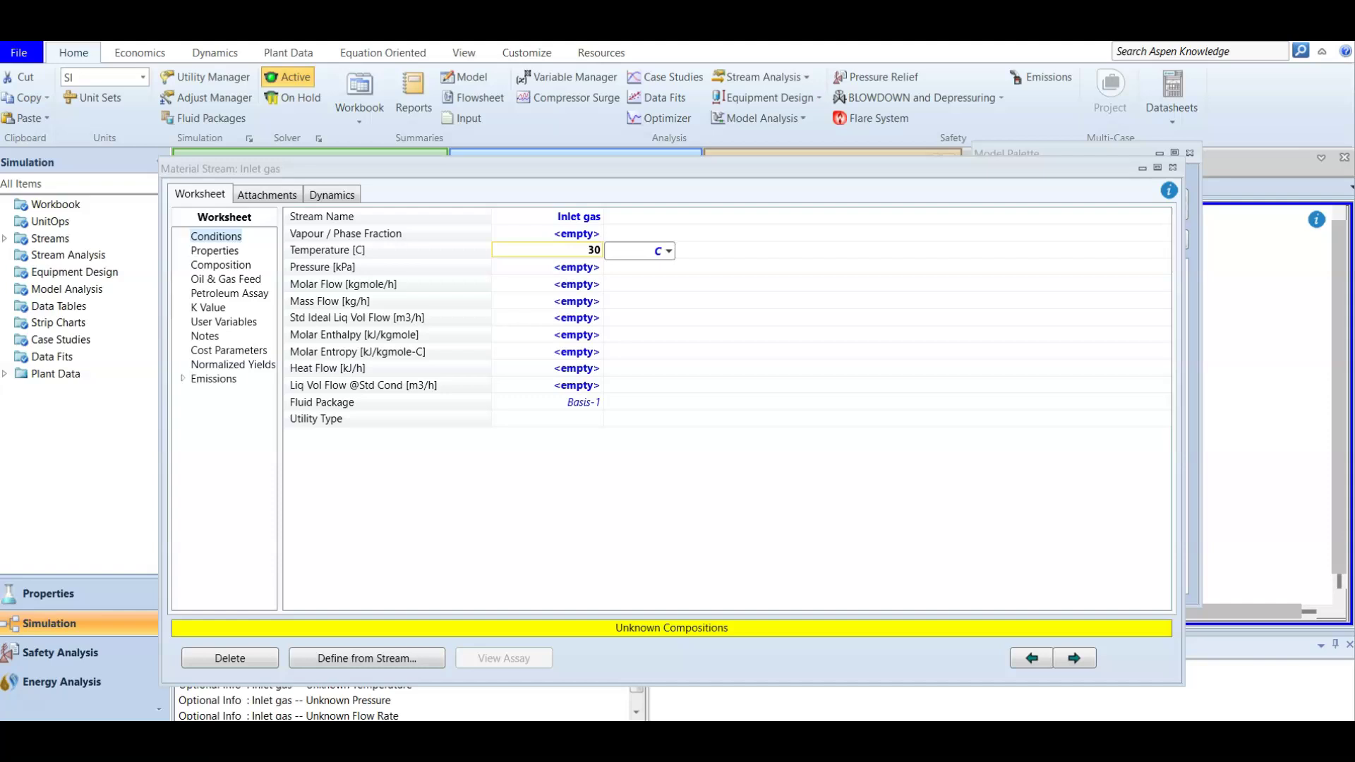
pyautogui.press('Return')
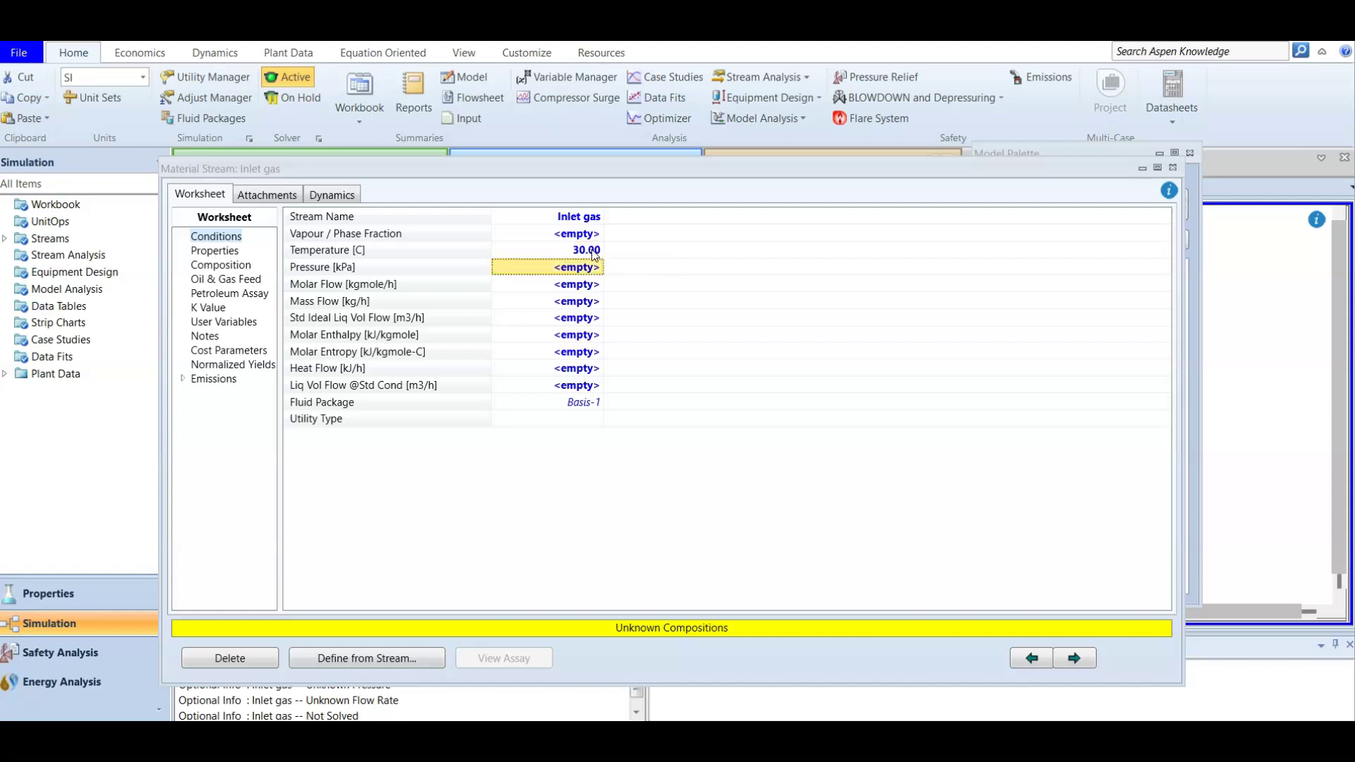
pyautogui.write('62')
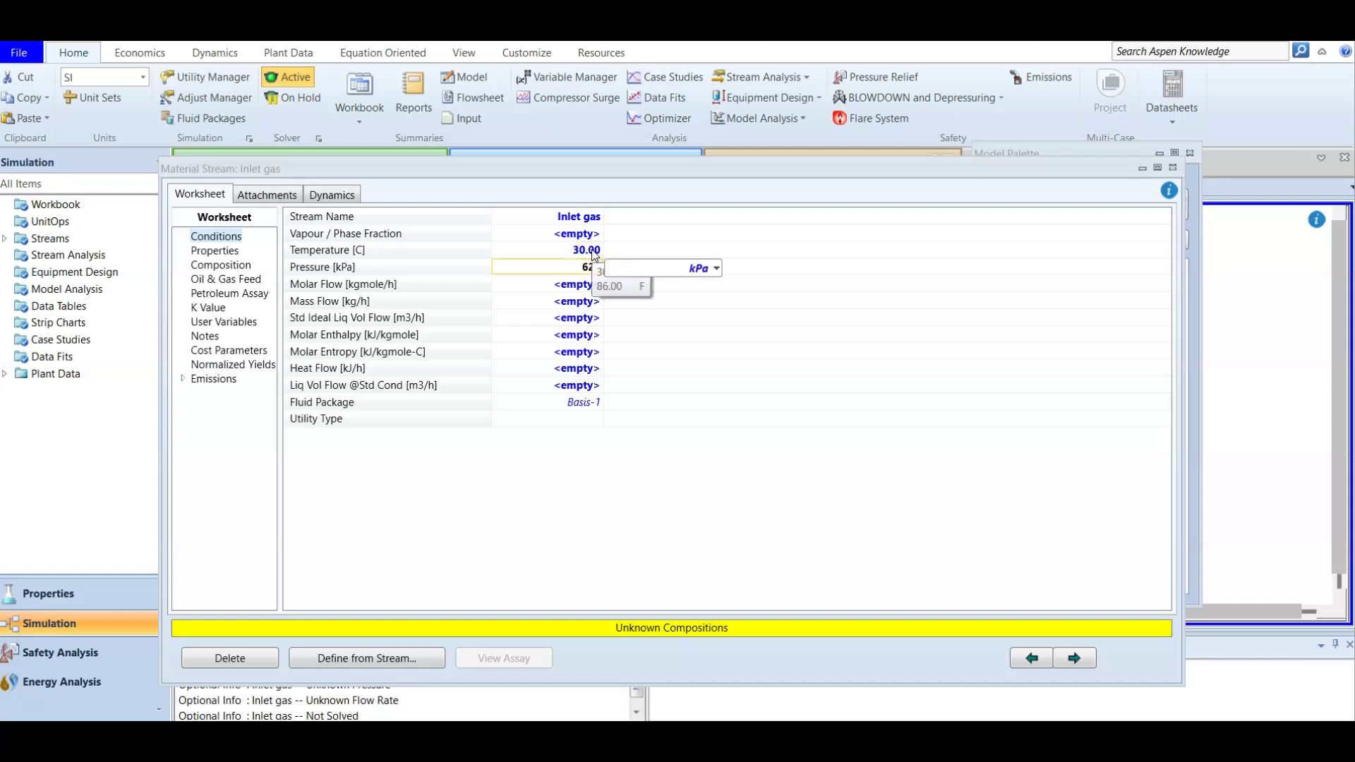
pyautogui.write('0')
pyautogui.press('Return')
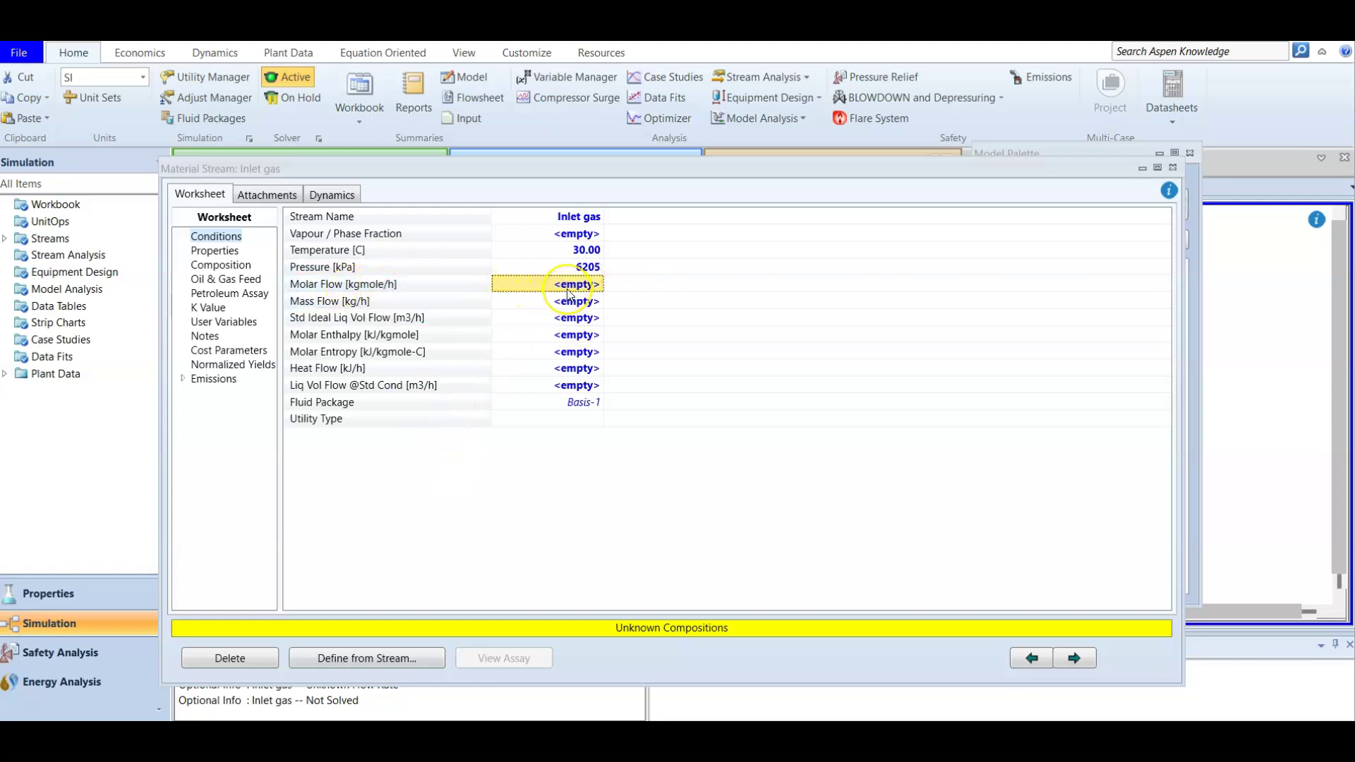
pyautogui.write('498')
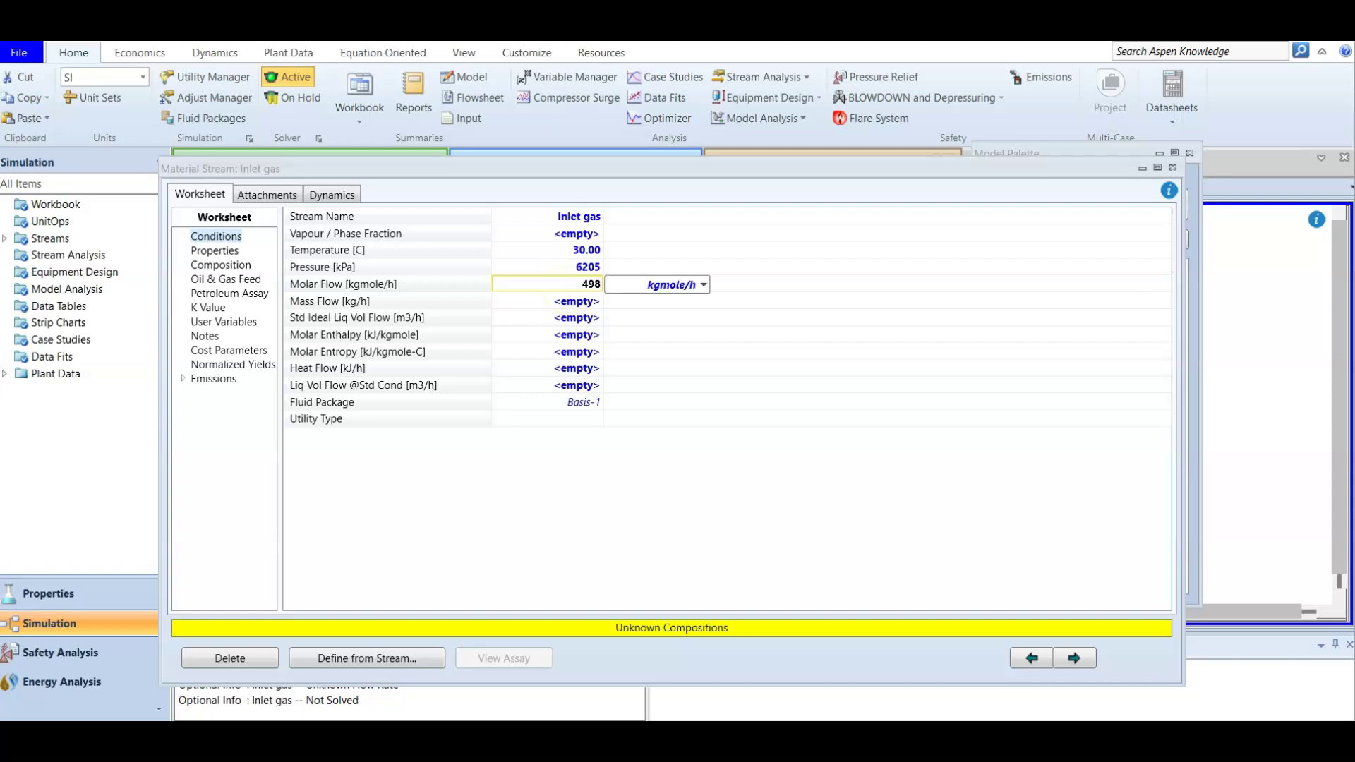
pyautogui.write('.1')
pyautogui.press('Return')
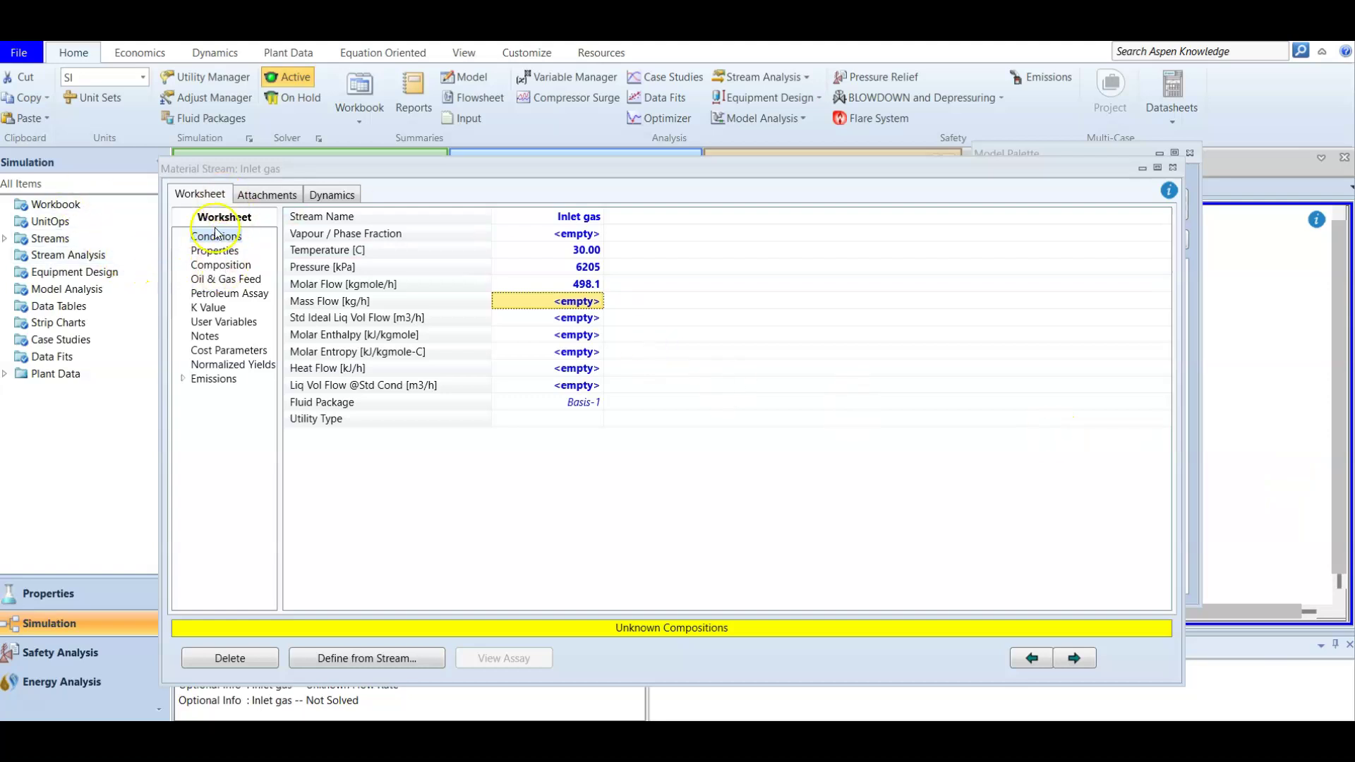
# - Enter Inlet gas mole fractions of 0.001 for Nitrogen, 0.0155 for H2S and 0.0284 for CO2
pyautogui.click(221, 265)
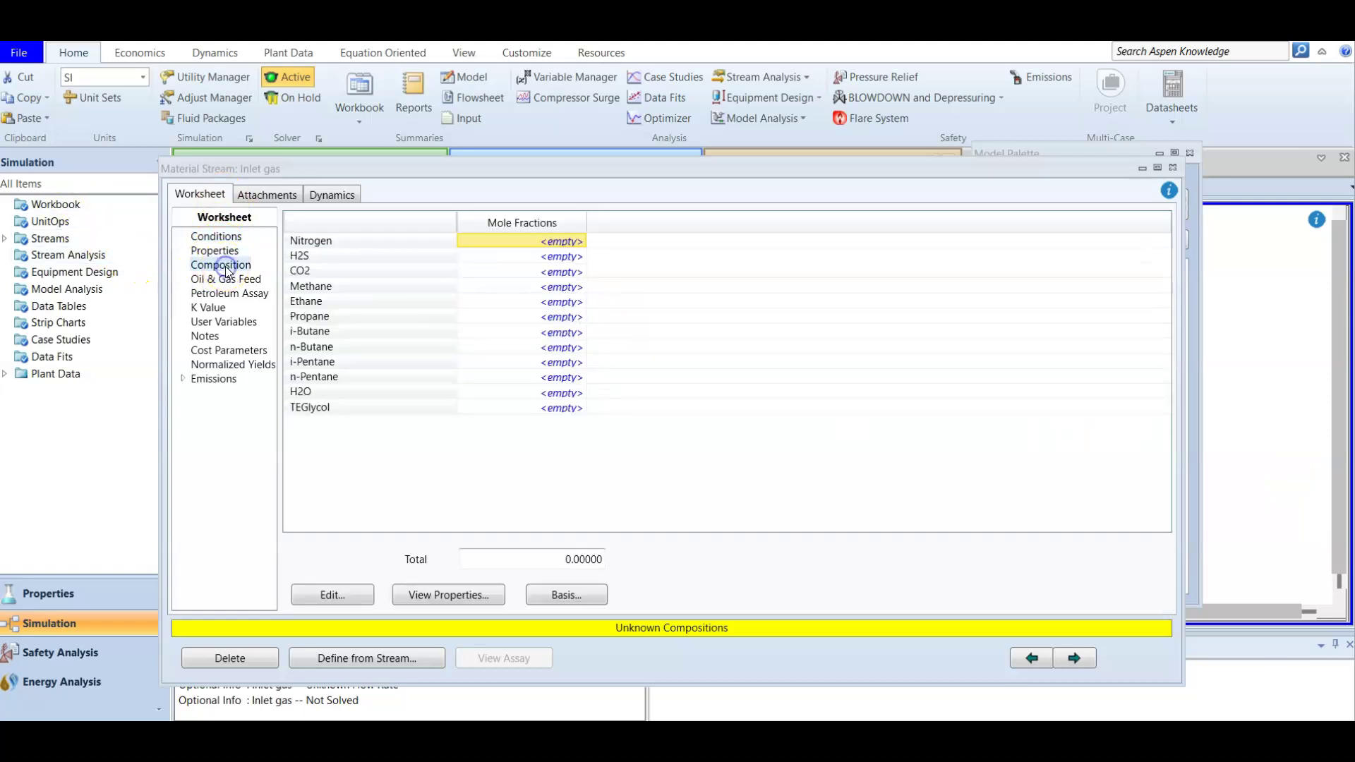
pyautogui.doubleClick(502, 243)
pyautogui.write('.001')
pyautogui.press('Return')
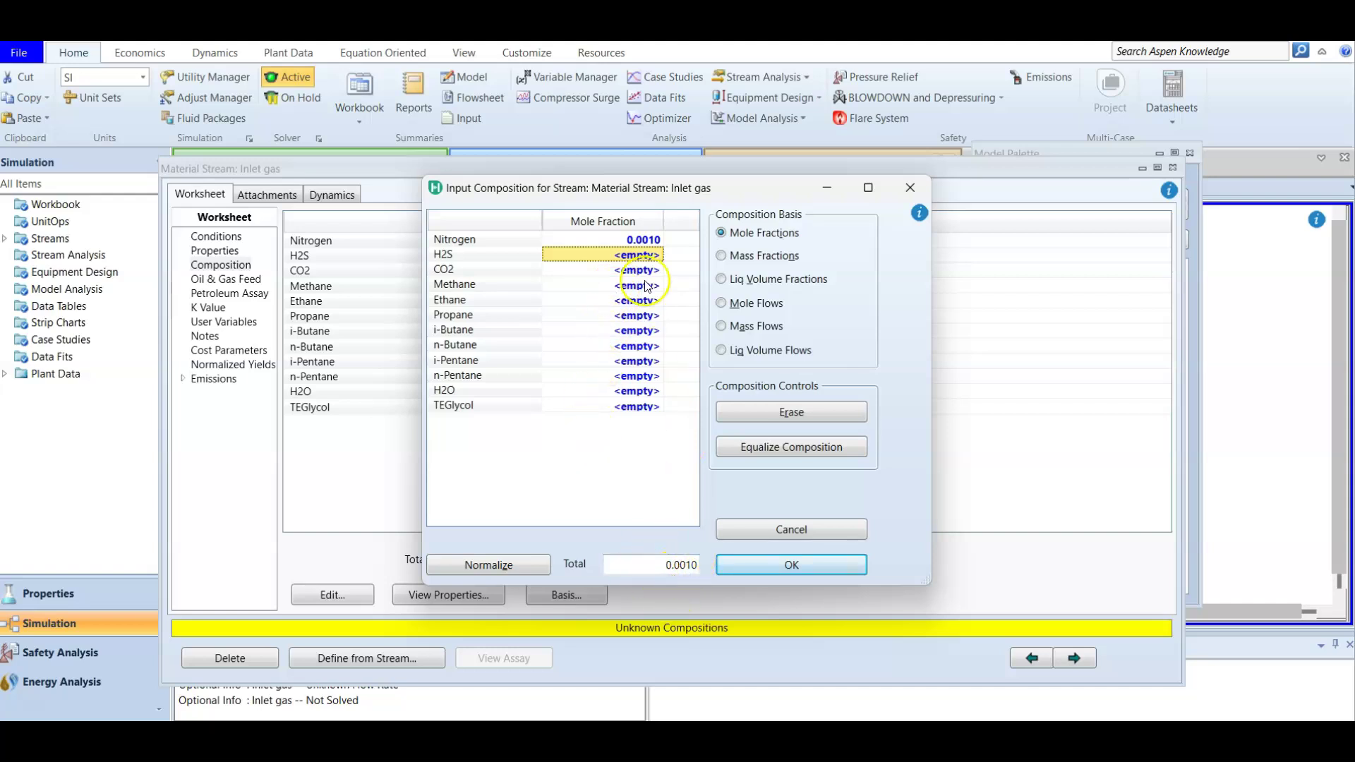
pyautogui.write('0')
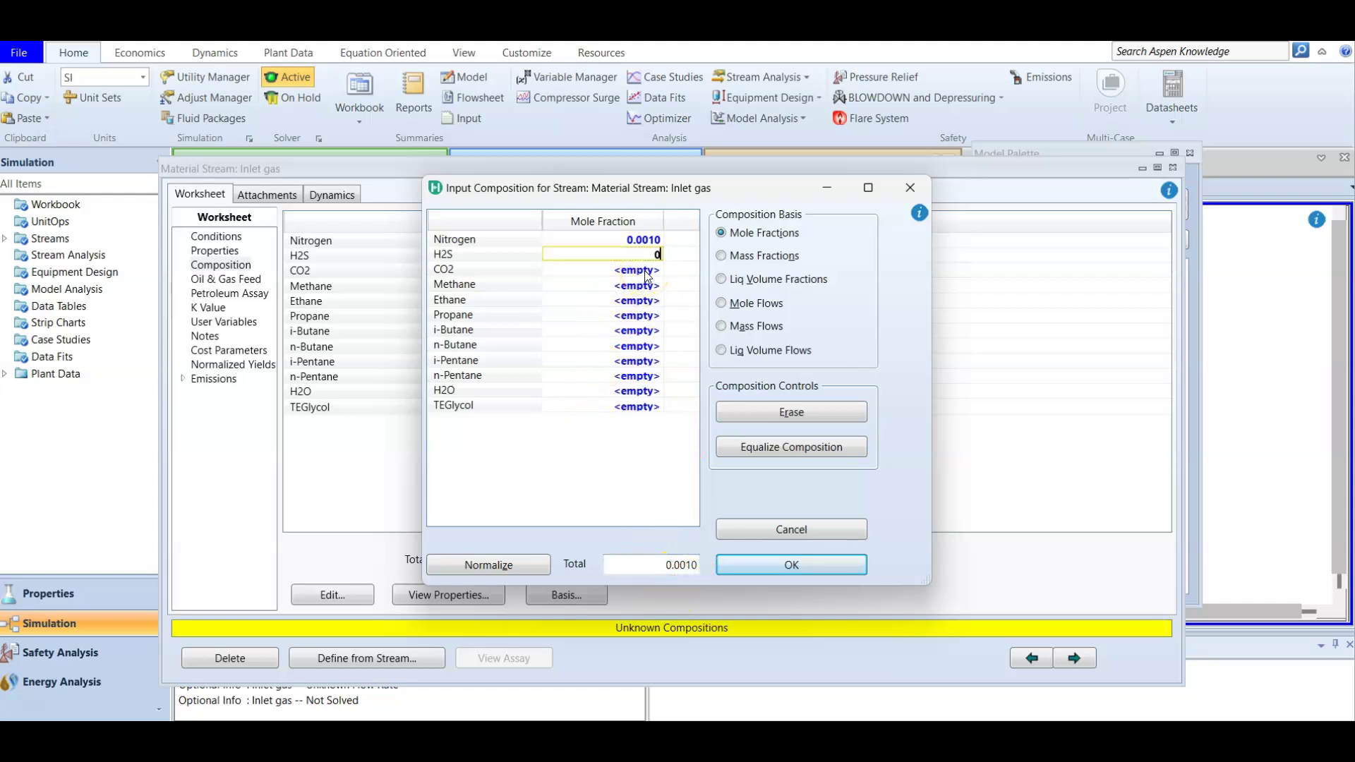
pyautogui.write('.0155')
pyautogui.press('Return')
pyautogui.write('.0284')
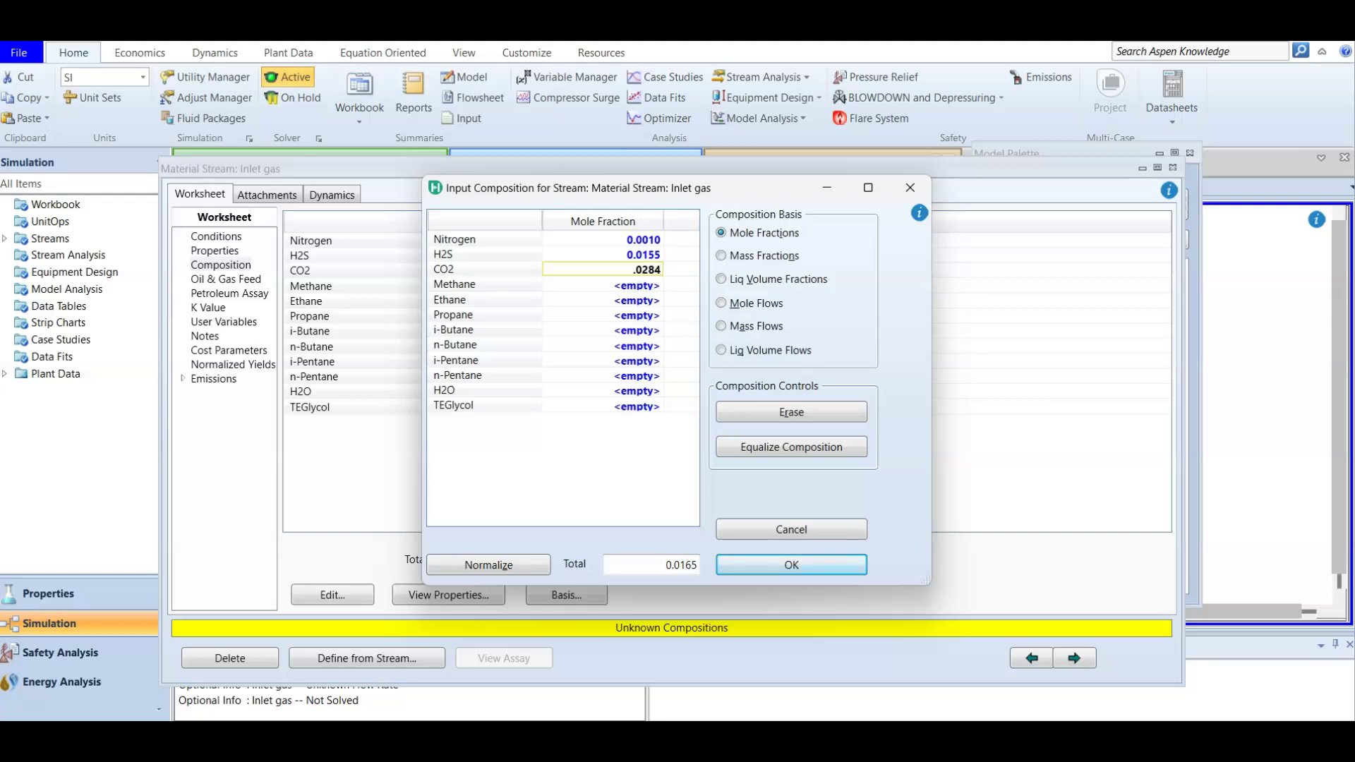
pyautogui.press('Return')
# - Enter Inlet gas mole fractions of 0.8989 for Methane, 0.0310 for Ethane and 0.0148 for Propane
pyautogui.write('.8989')
pyautogui.press('Return')
pyautogui.write('.0310')
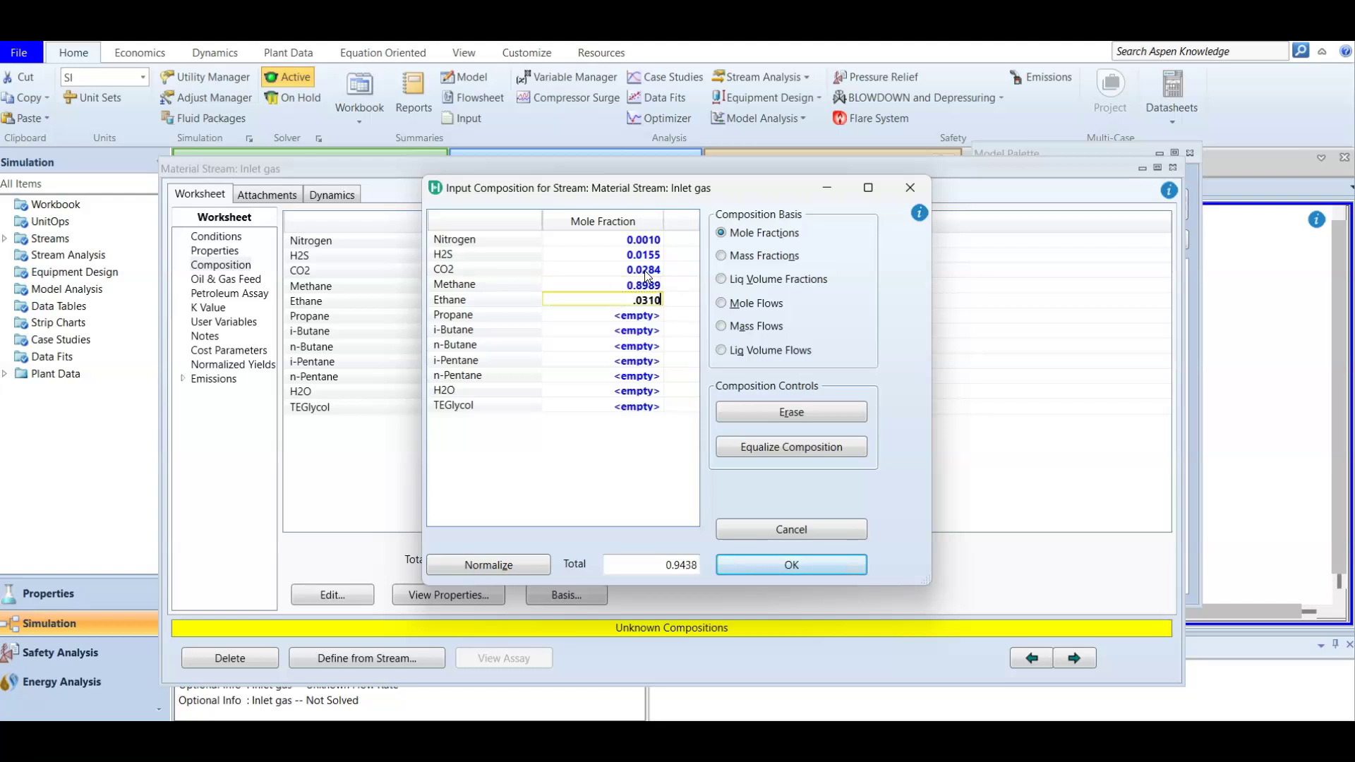
pyautogui.press('Return')
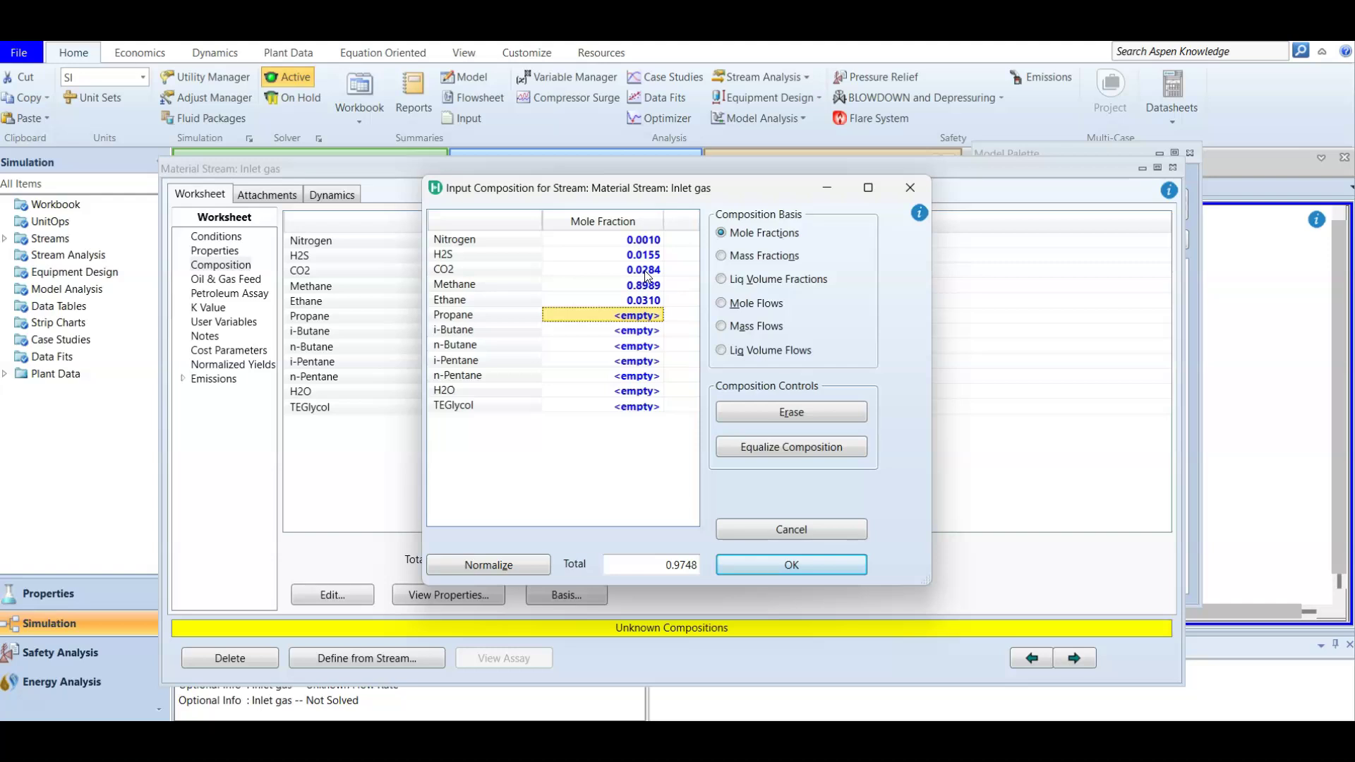
pyautogui.write('.01')
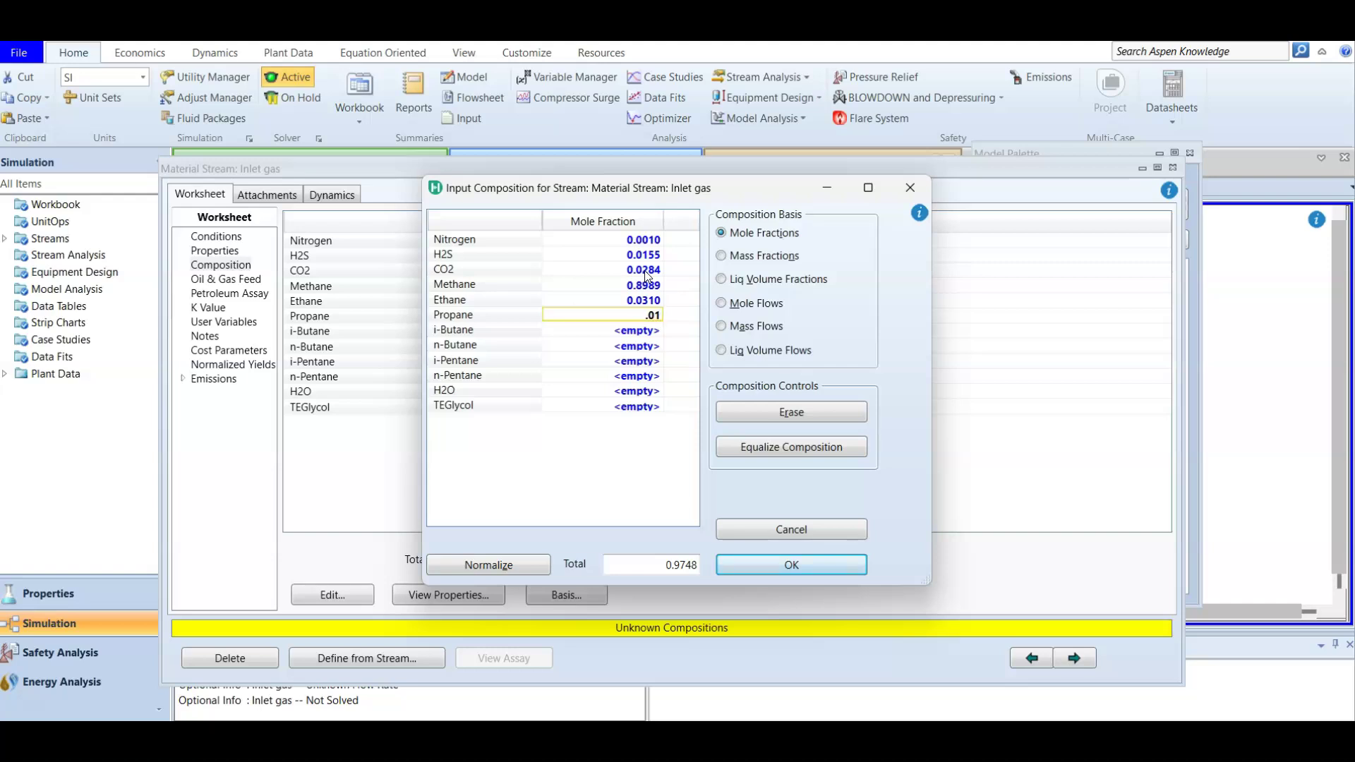
pyautogui.write('48')
pyautogui.press('Return')
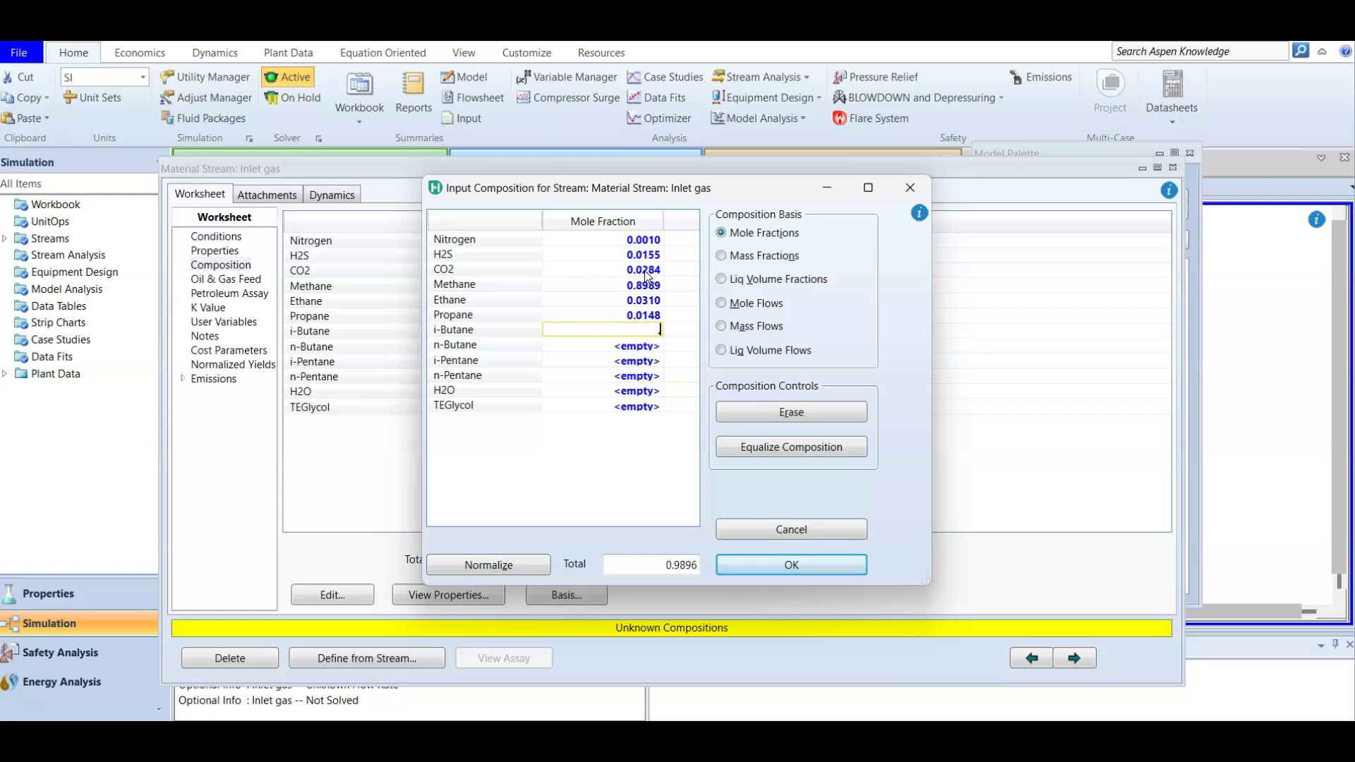
# - Enter Inlet gas mole fractions of 0.0059 for i-Butane, 0.0030 for n-Butane, 0.0010 for i-Pentane and 0.0005 for n-Pentane
pyautogui.write('.0059')
pyautogui.press('Return')
pyautogui.write('.0030')
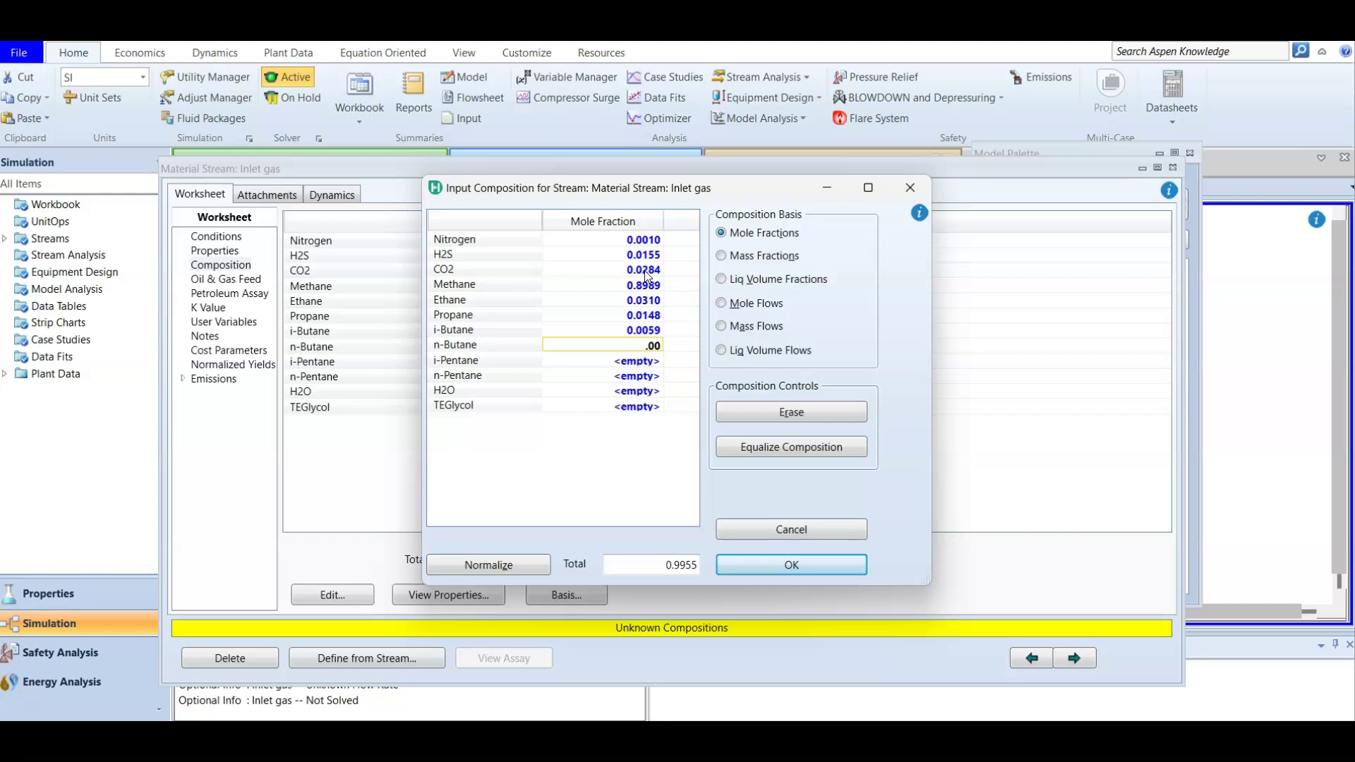
pyautogui.press('Return')
pyautogui.write('.00')
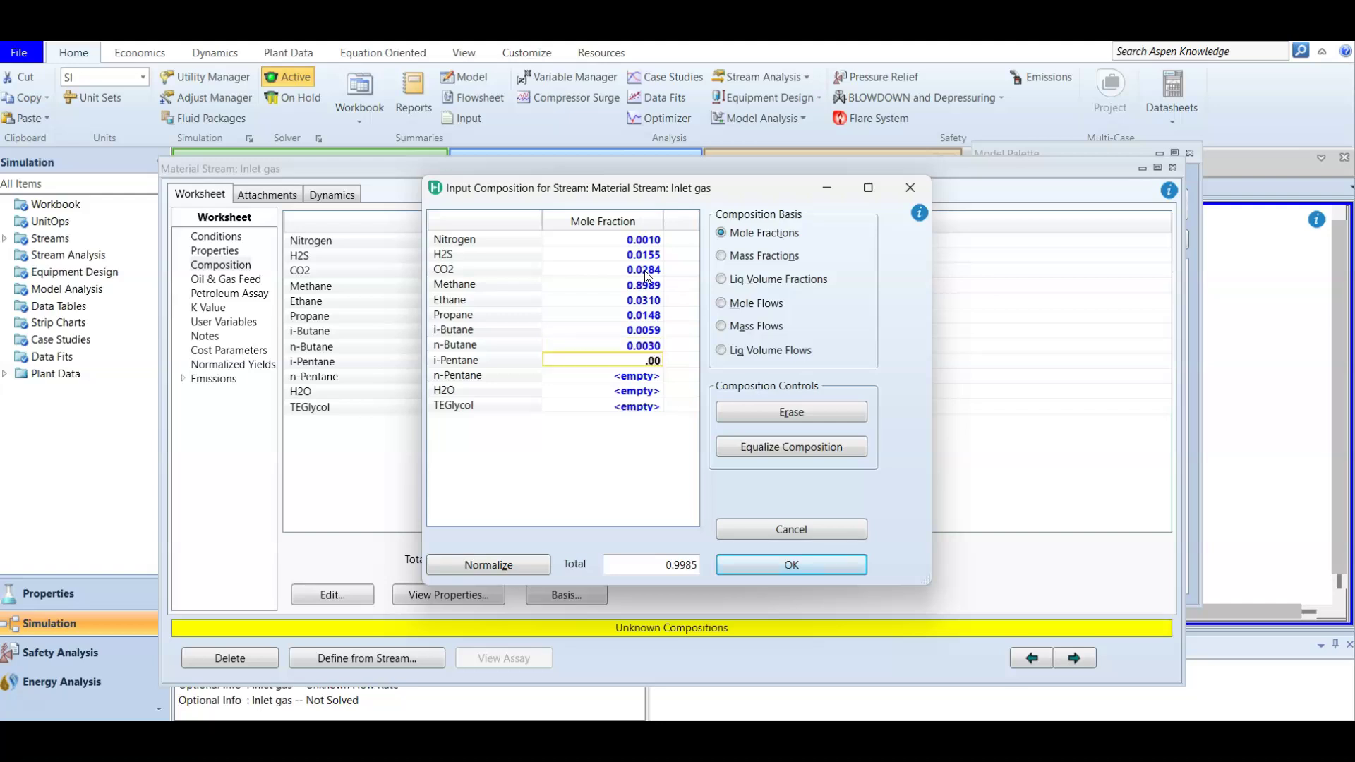
pyautogui.write('10')
pyautogui.press('Return')
pyautogui.write('.00')
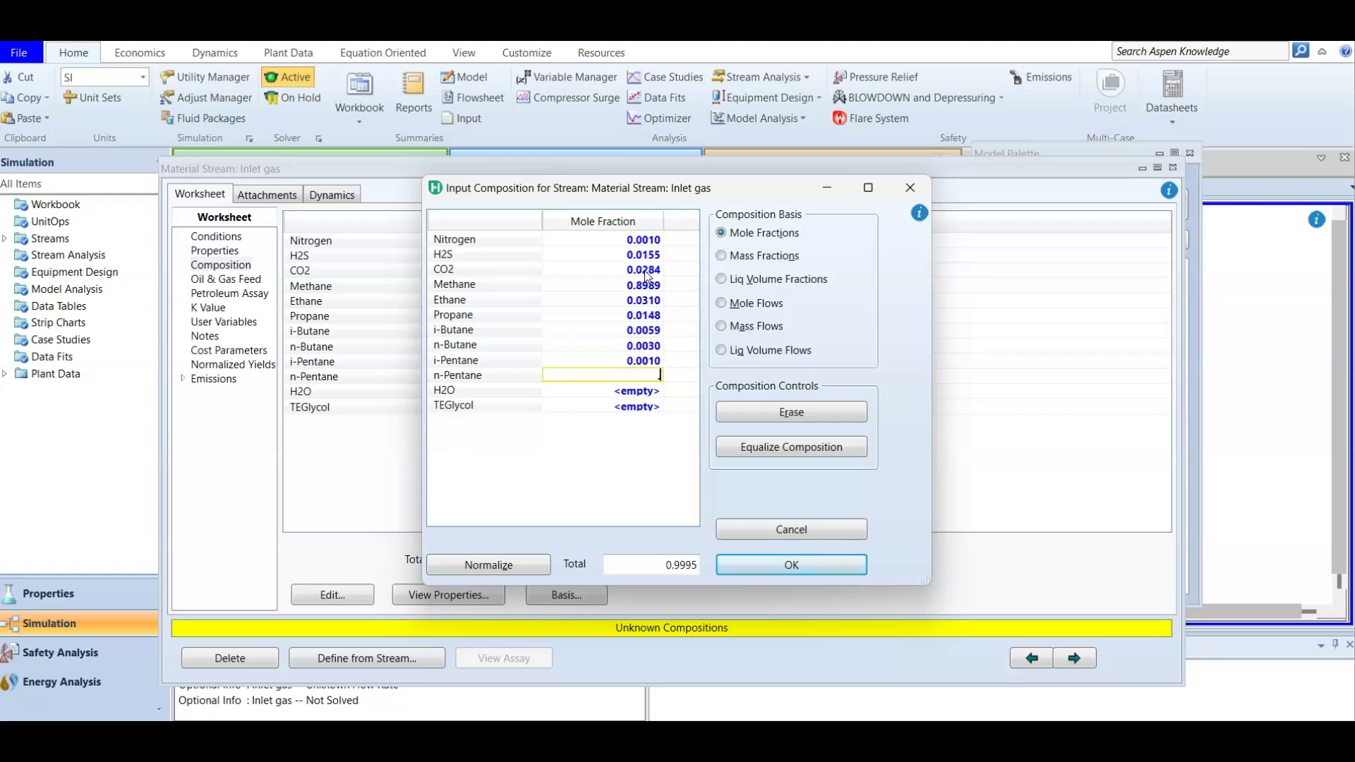
pyautogui.write('05')
pyautogui.press('Return')
# - Set the H2O and TEGlycol mole fractions to 0, accept the composition and close the Inlet gas stream
pyautogui.write('0')
pyautogui.press('Return')
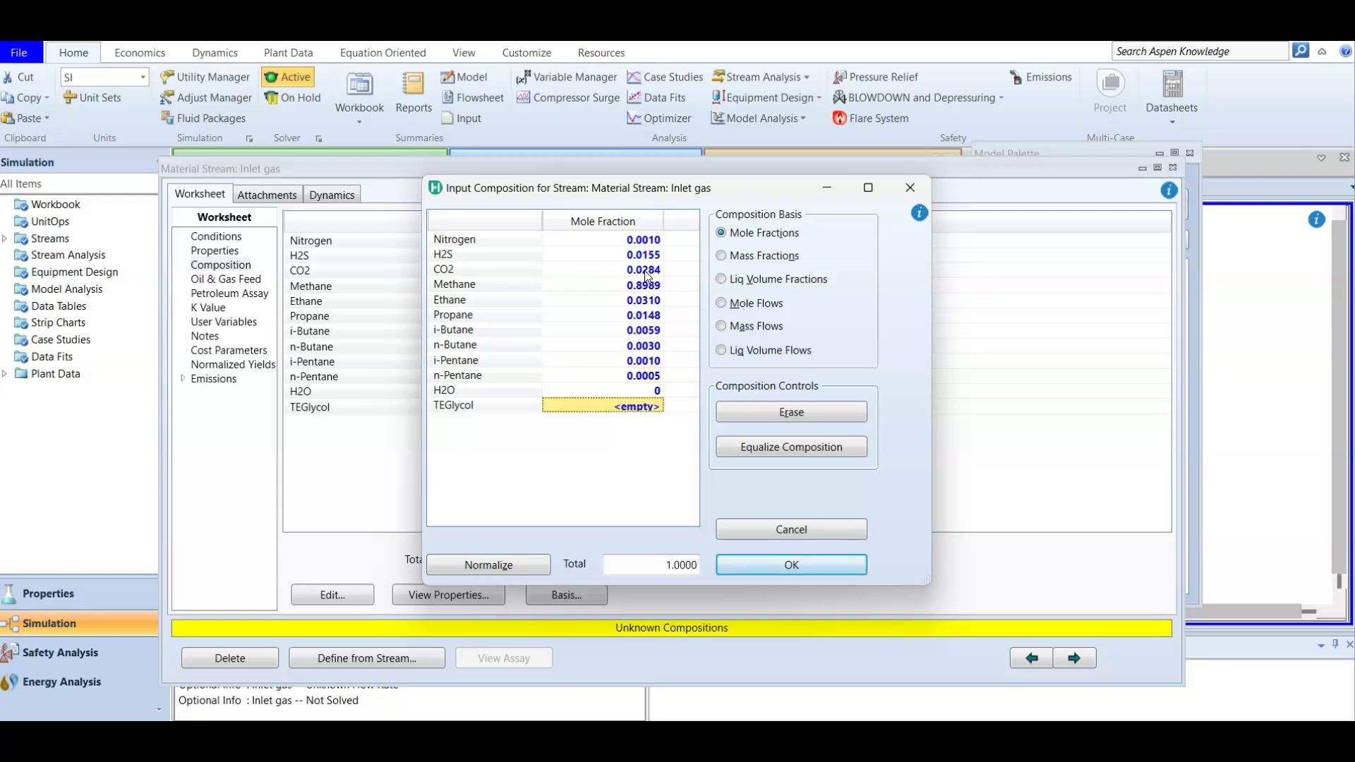
pyautogui.write('0')
pyautogui.click(756, 567)
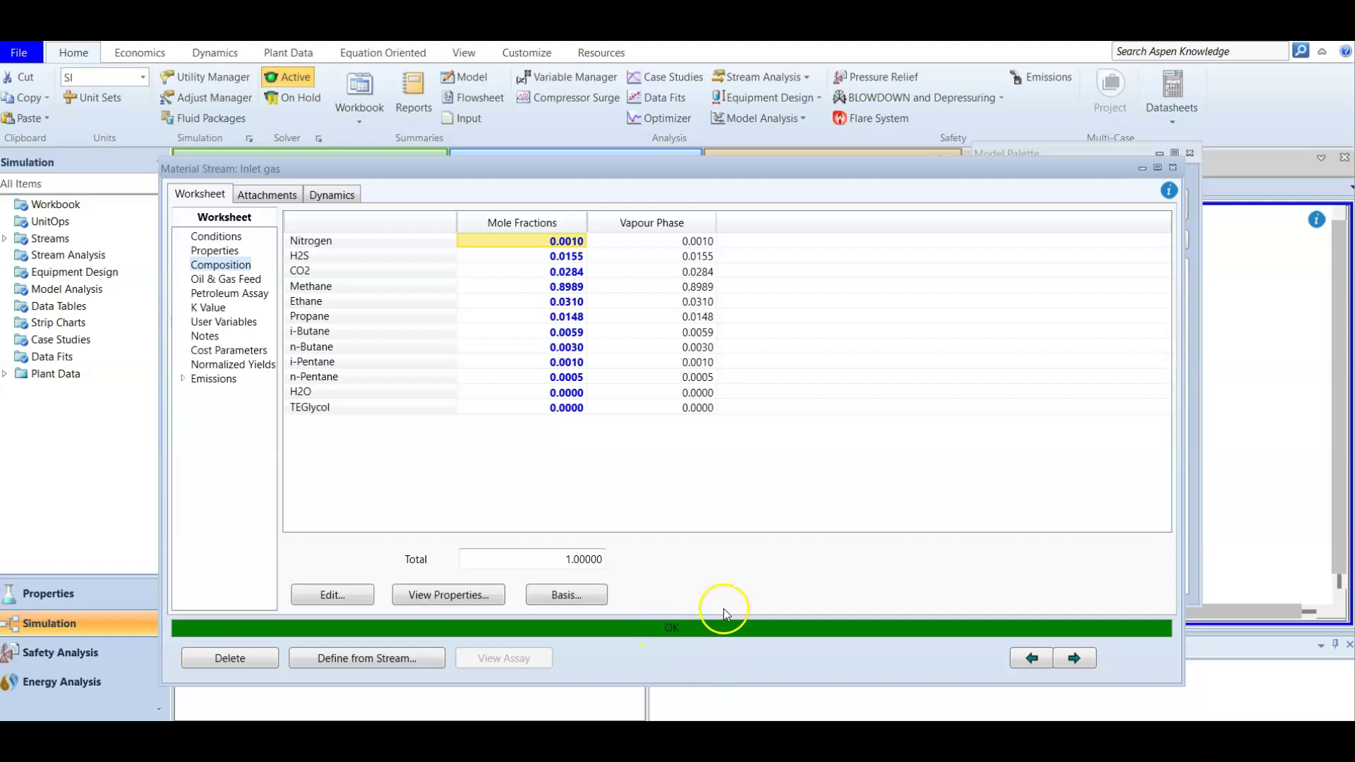
pyautogui.click(1172, 167)
# - Place a second material stream on the flowsheet just above the Inlet gas stream
pyautogui.click(1068, 208)
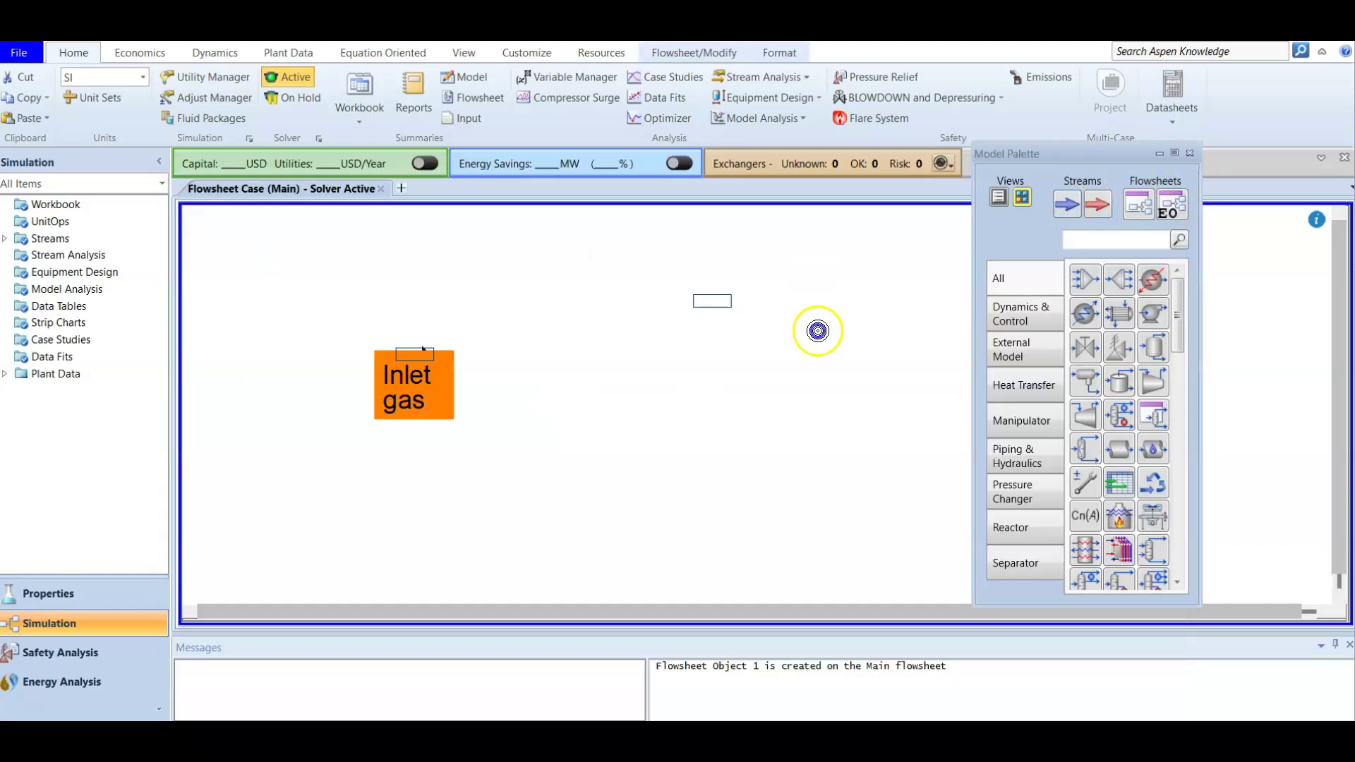
pyautogui.click(423, 317)
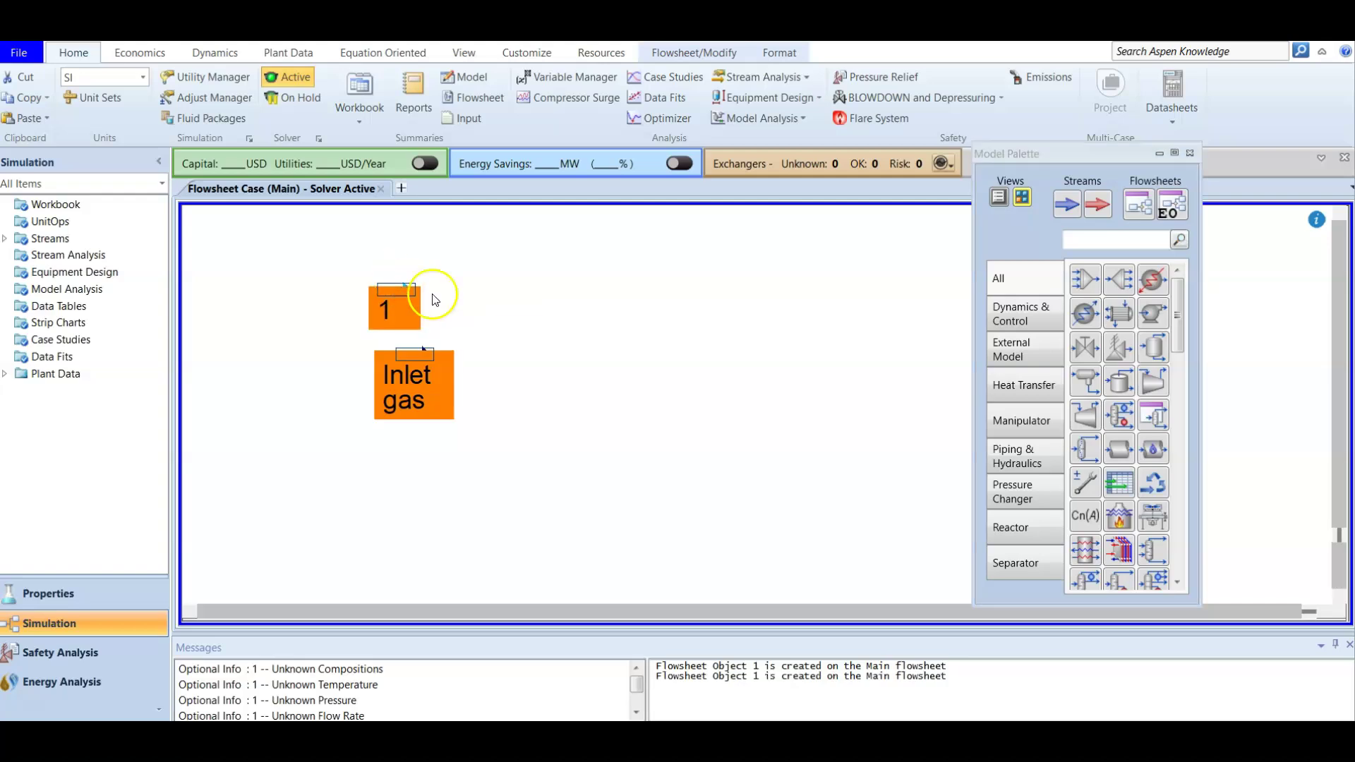
pyautogui.click(480, 284)
# - Open the second material stream and rename it TEG Feed
pyautogui.doubleClick(401, 290)
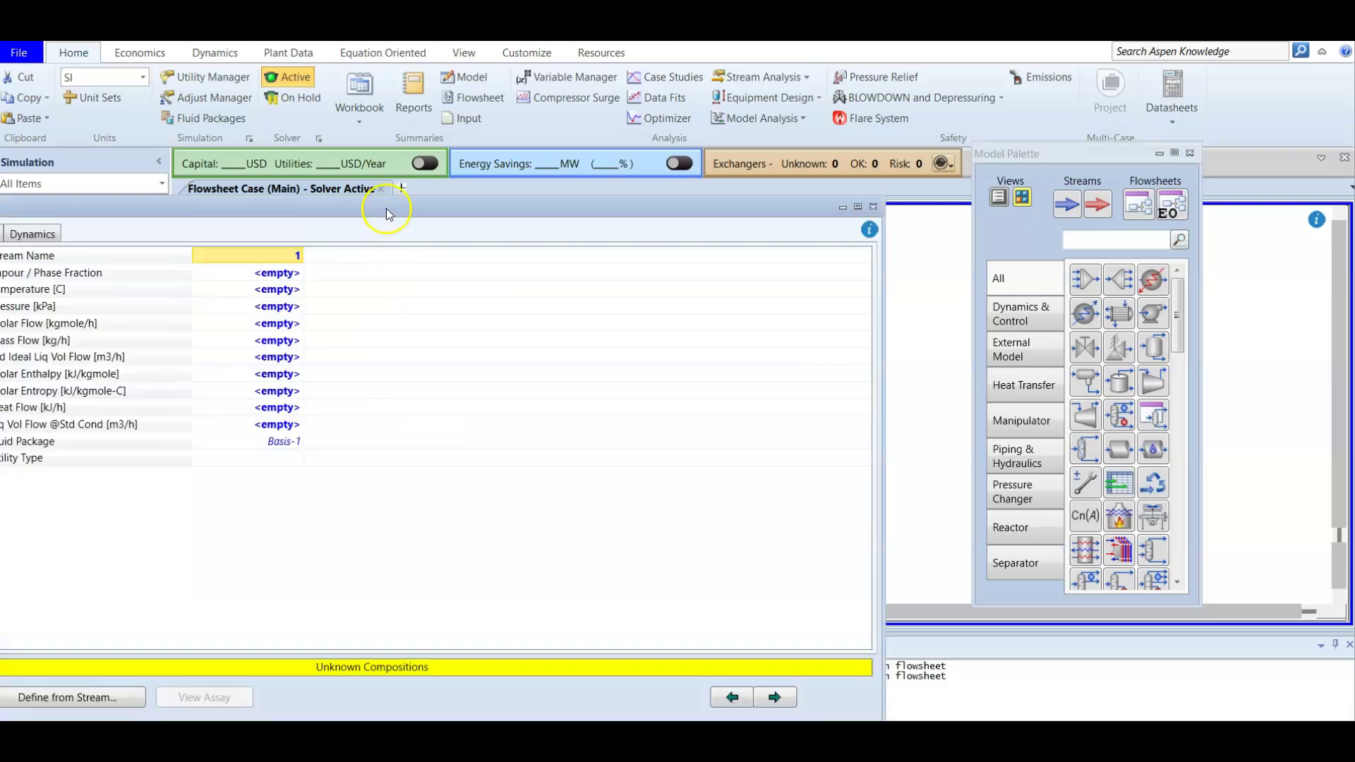
pyautogui.doubleClick(610, 193)
pyautogui.click(612, 204)
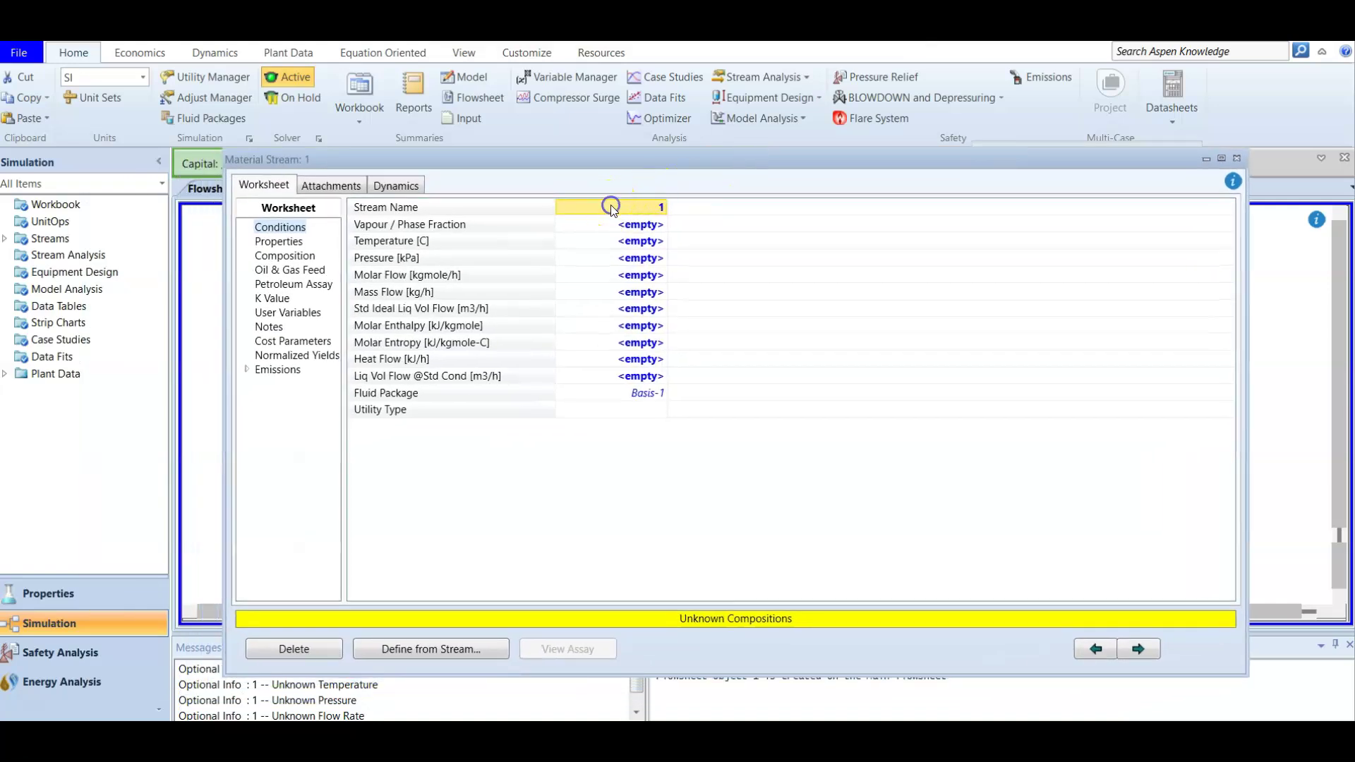
pyautogui.write('TE')
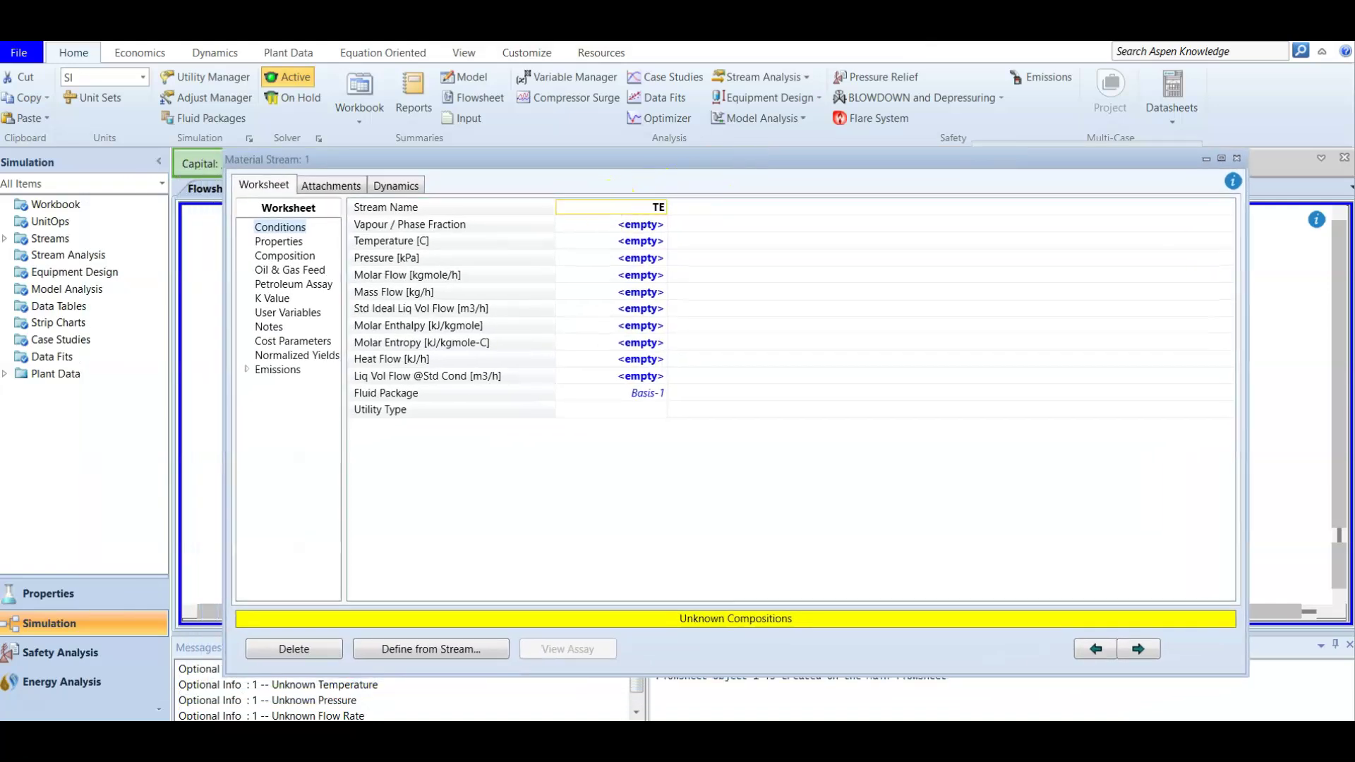
pyautogui.write('G Feed')
pyautogui.press('Return')
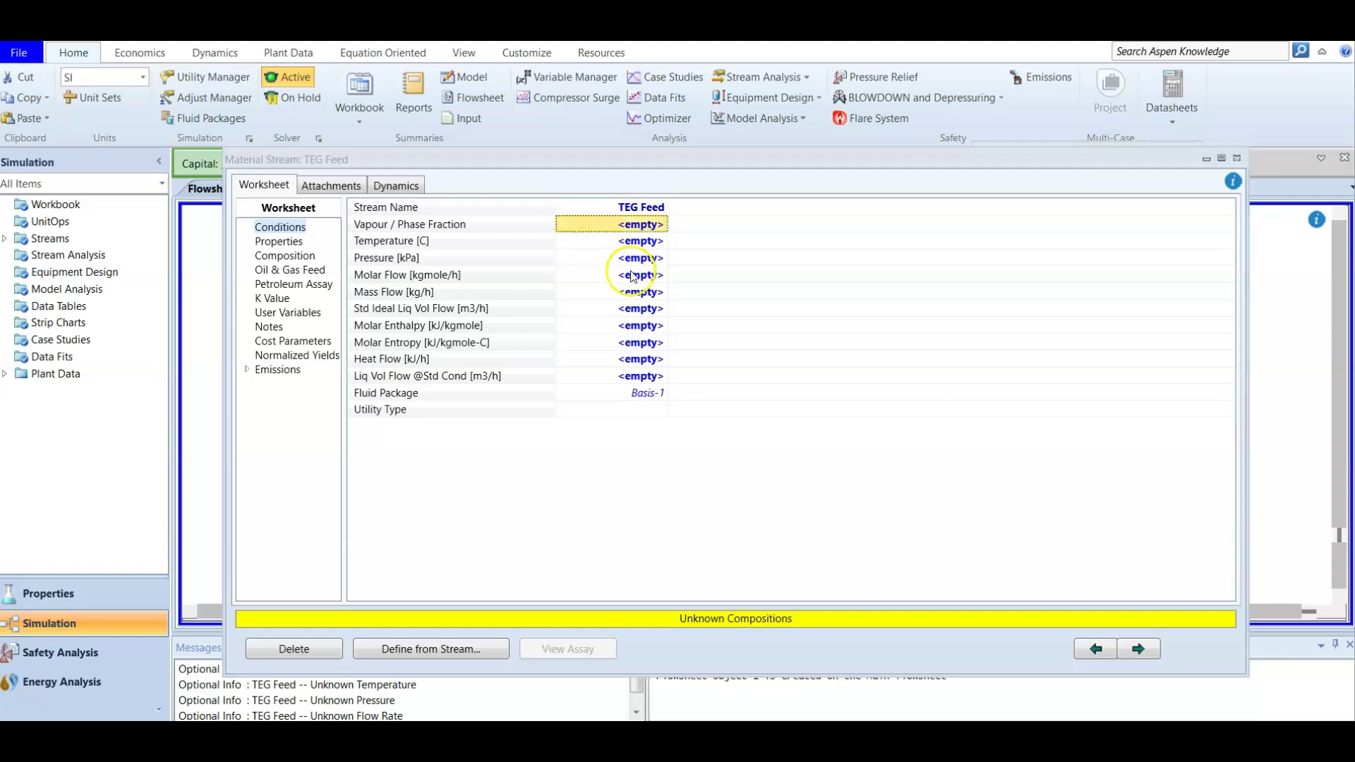
# - Set the TEG Feed conditions to temperature 50 C, pressure 6205 kPa and standard ideal liquid volume flow 0.4543 m3/h
pyautogui.click(611, 240)
pyautogui.write('50')
pyautogui.press('Return')
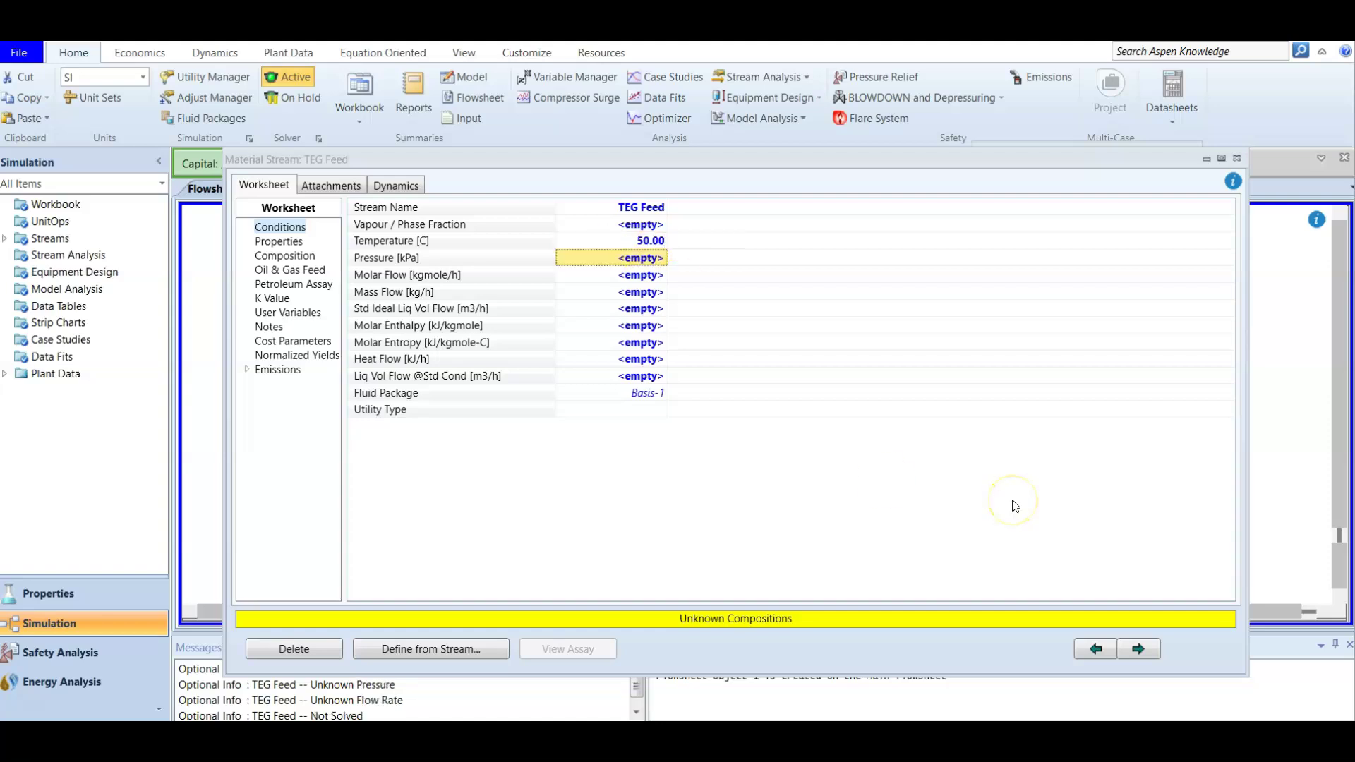
pyautogui.write('6205')
pyautogui.press('Return')
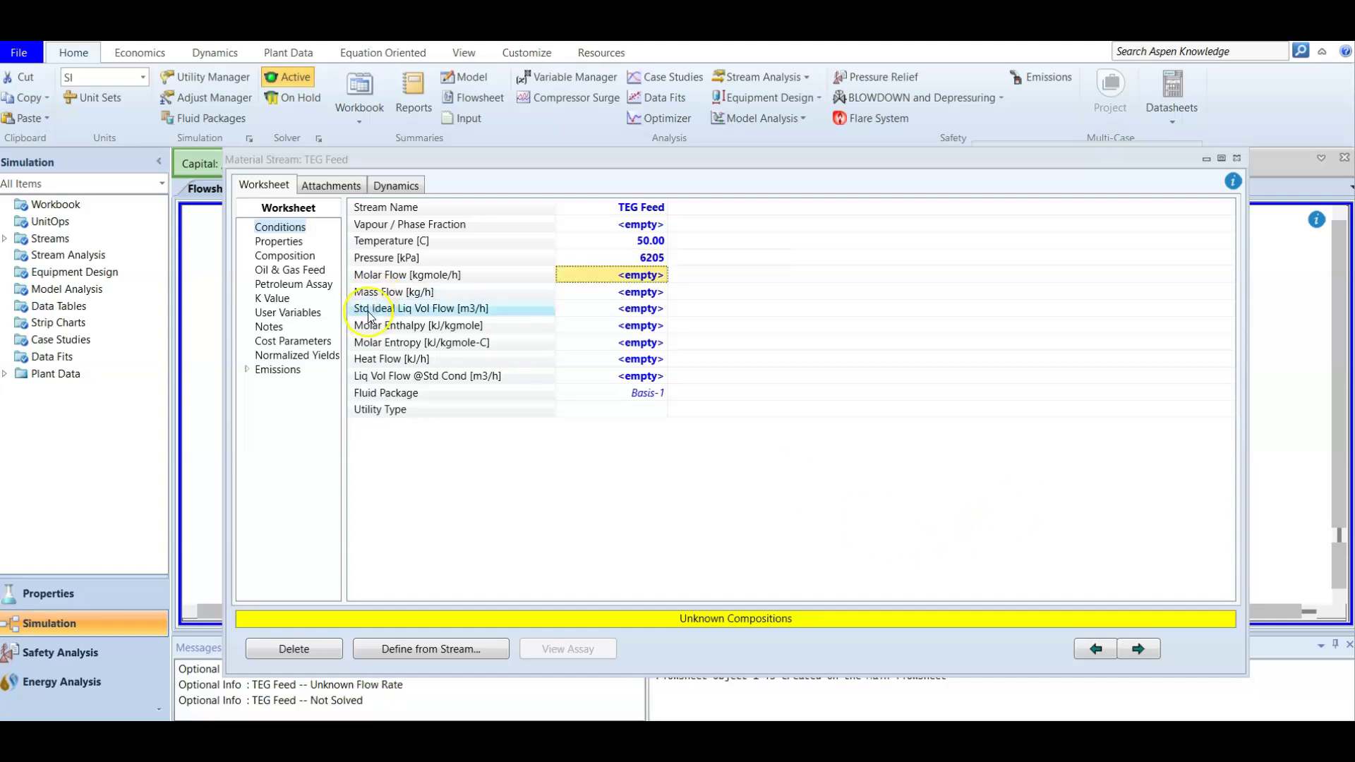
pyautogui.click(587, 312)
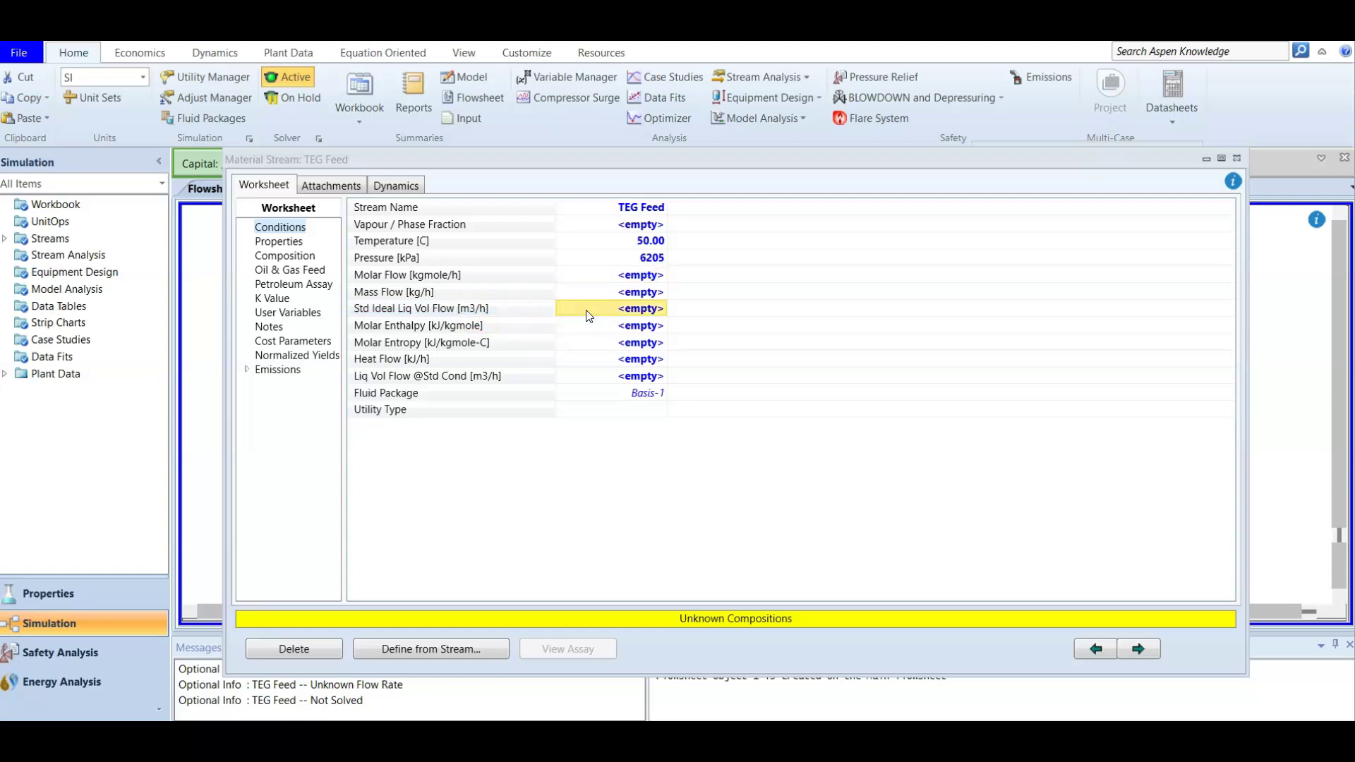
pyautogui.write('0.4')
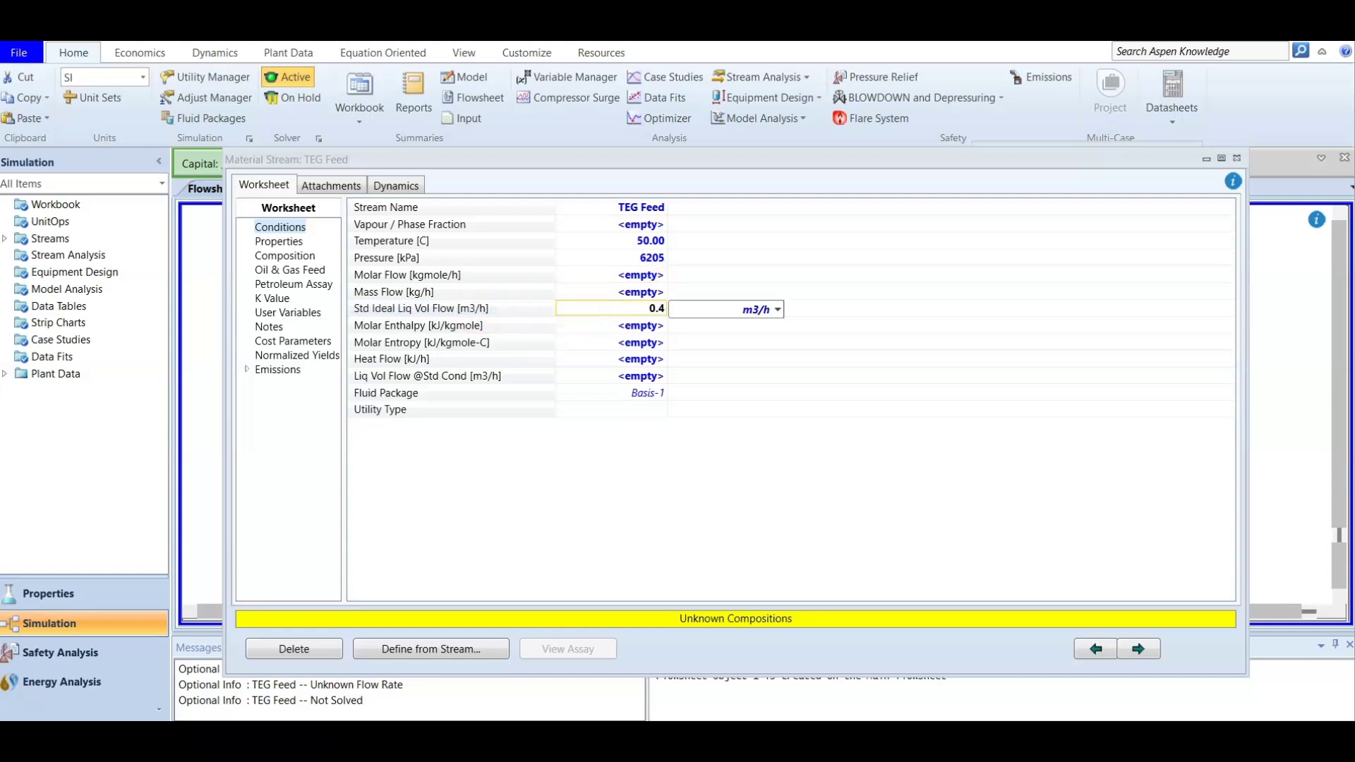
pyautogui.write('543')
pyautogui.press('Return')
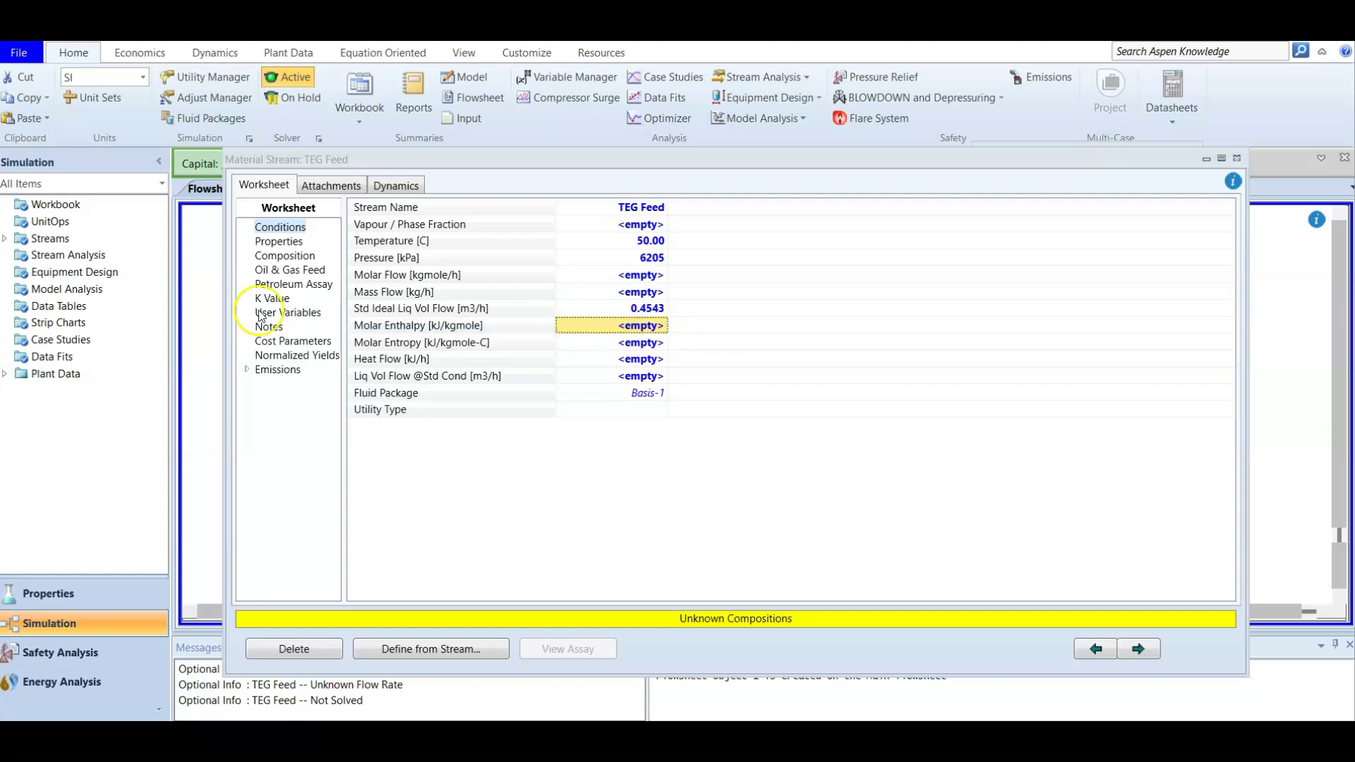
# - Set the TEG Feed composition to mole fractions of 0.01 H2O and 0.99 TEGlycol and accept it
pyautogui.click(283, 256)
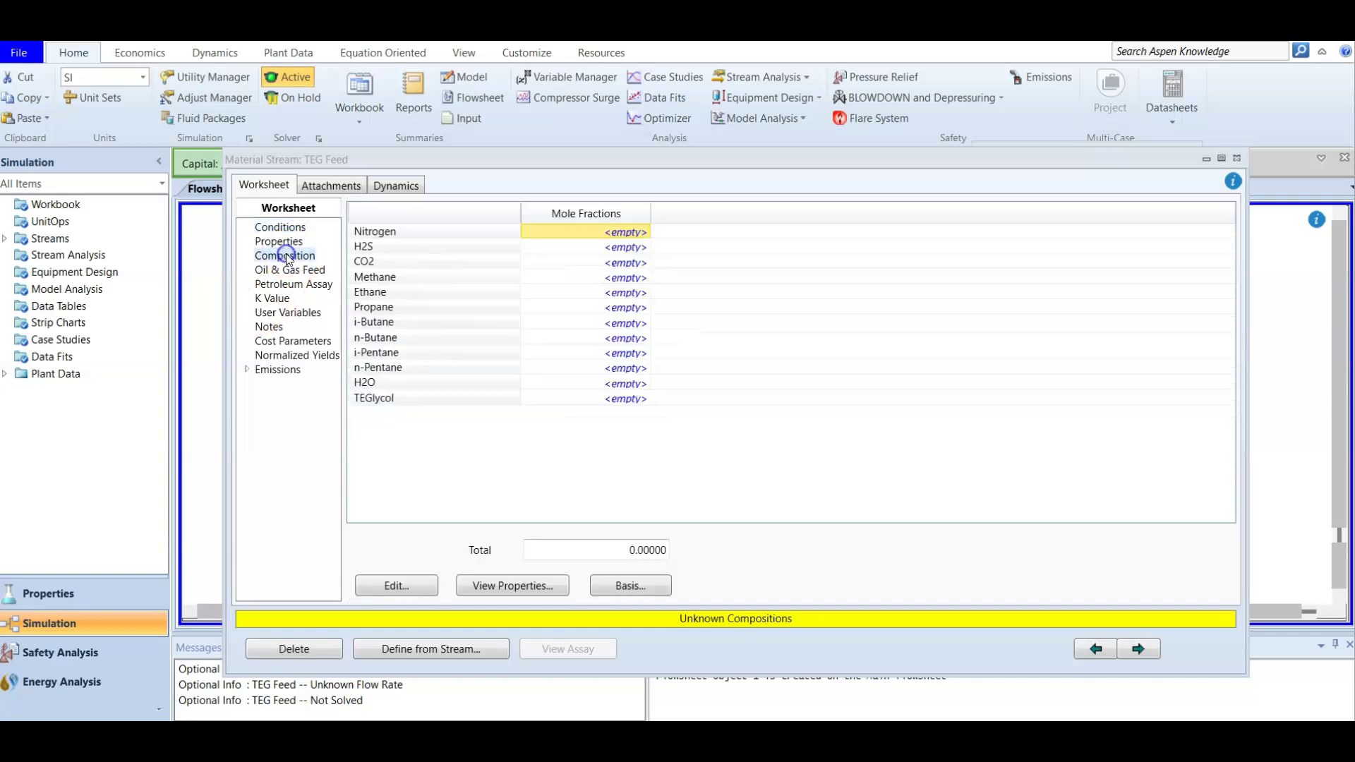
pyautogui.click(610, 387)
pyautogui.write('0.01')
pyautogui.press('Return')
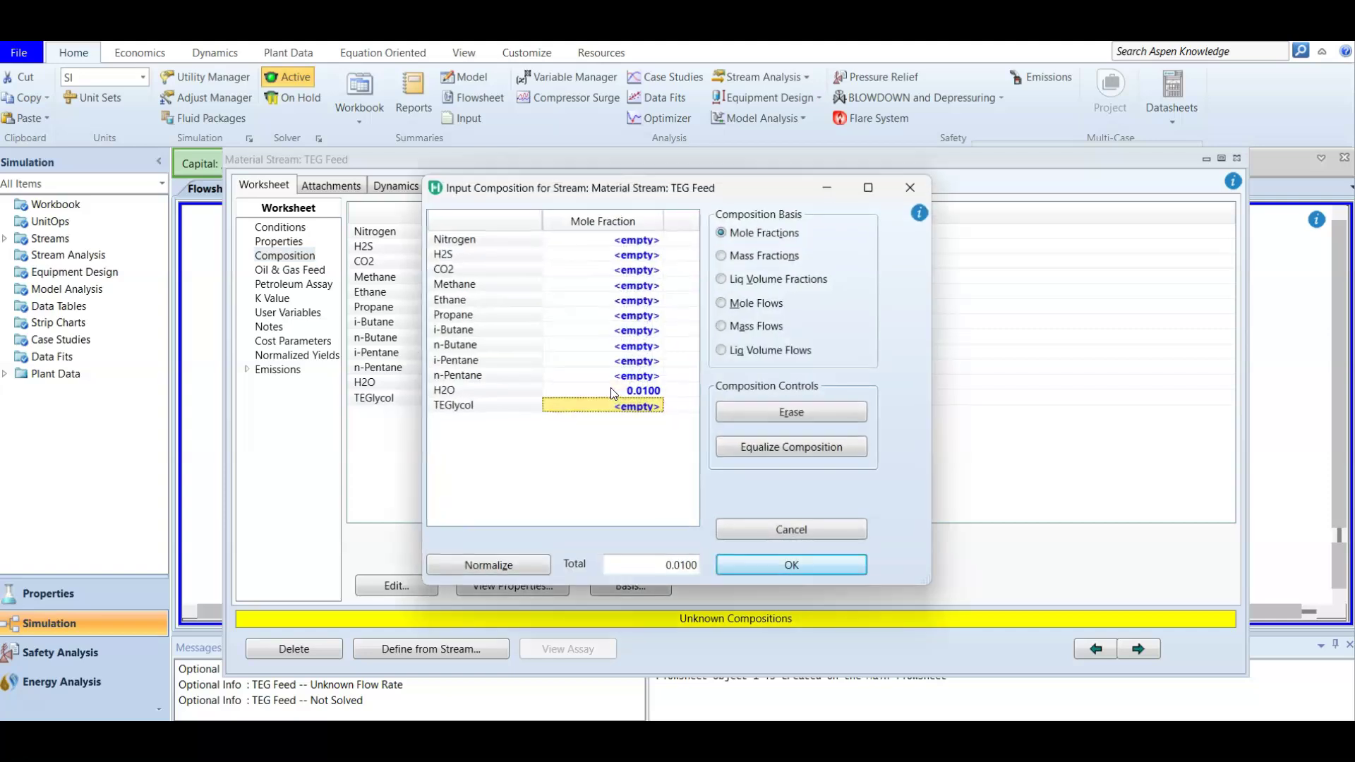
pyautogui.write('0.99')
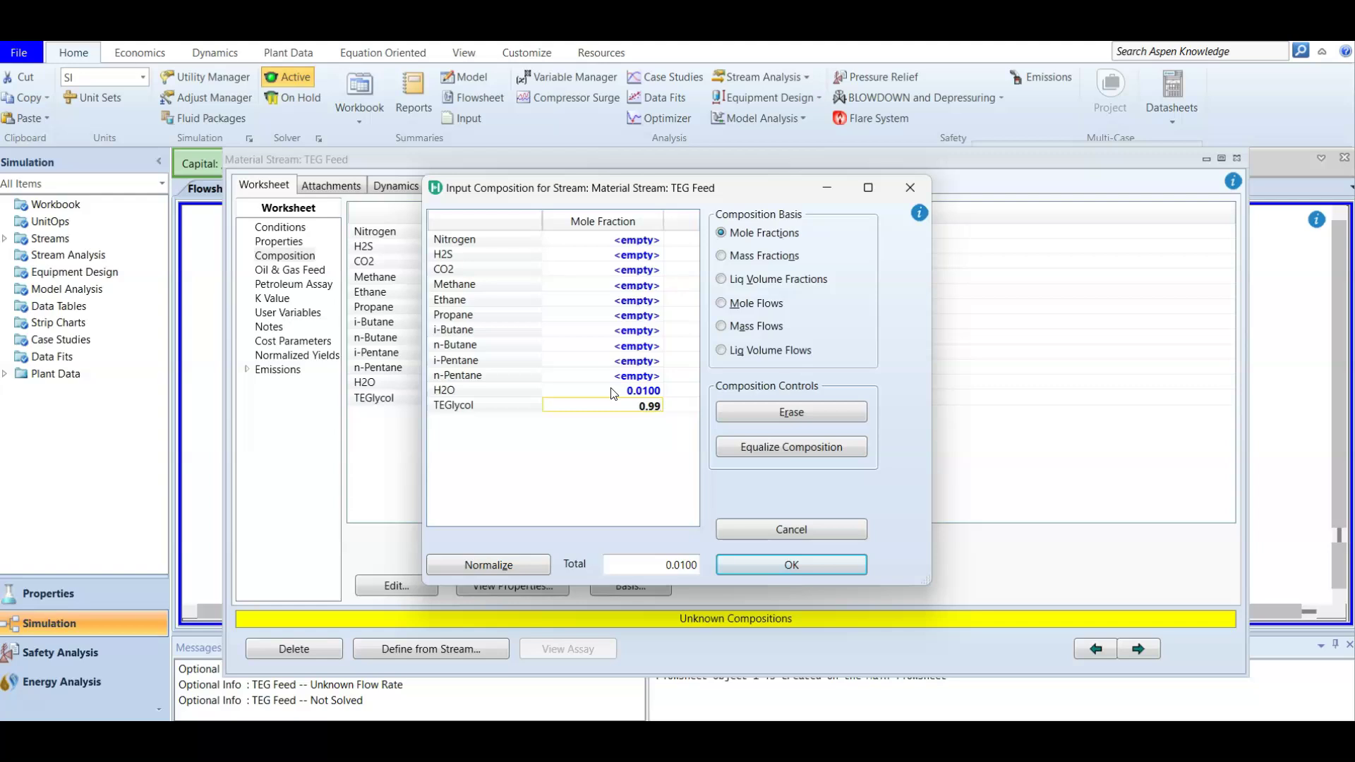
pyautogui.press('Return')
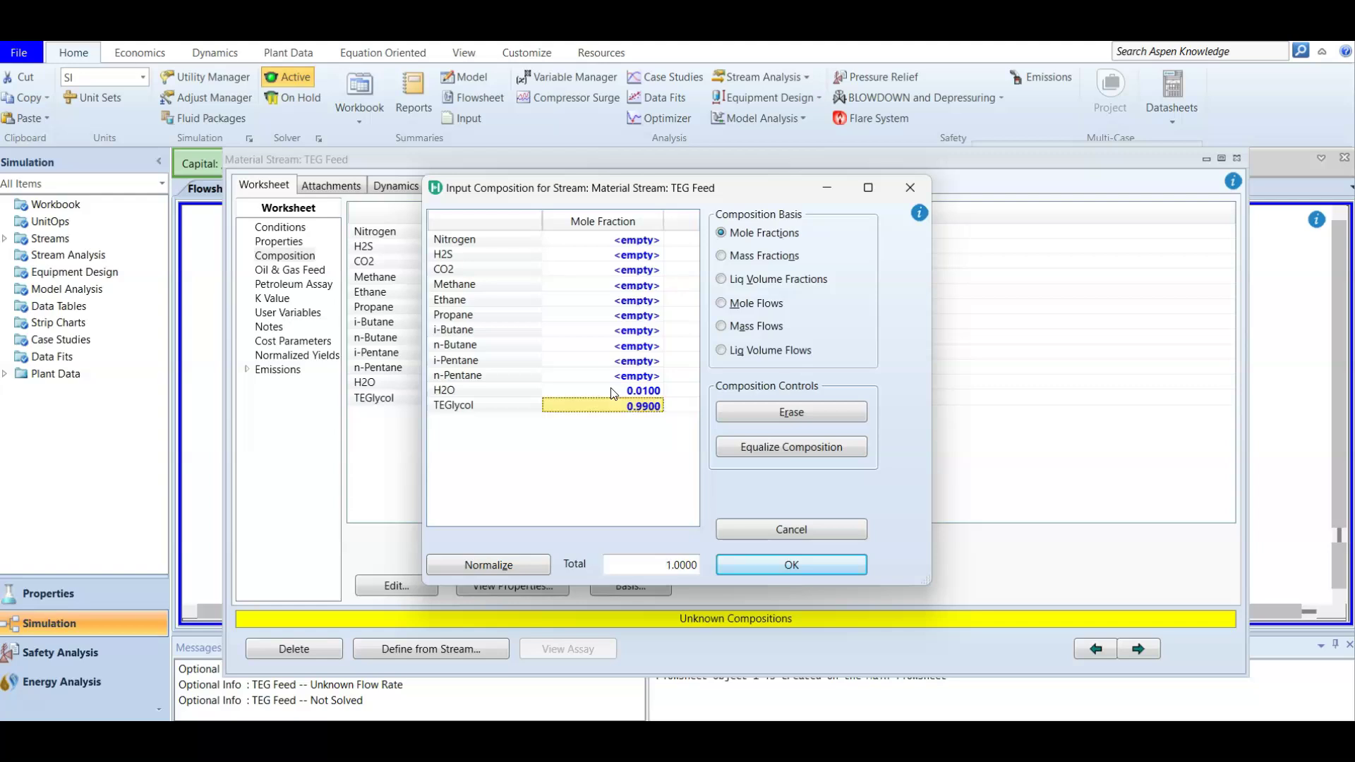
pyautogui.click(773, 564)
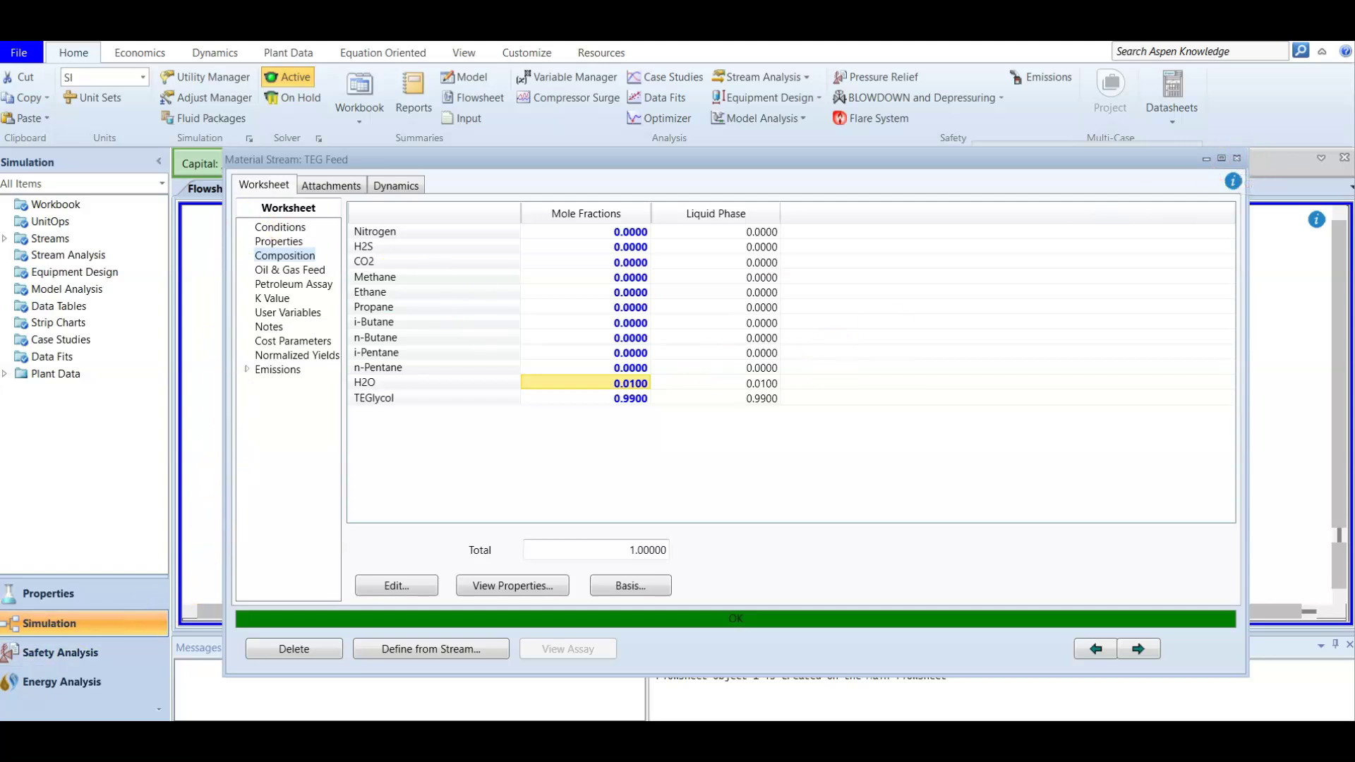
# - Redefine the TEG Feed composition as mass fractions of 0.01 H2O and 0.99 TEGlycol, accept it and close the stream
pyautogui.click(411, 585)
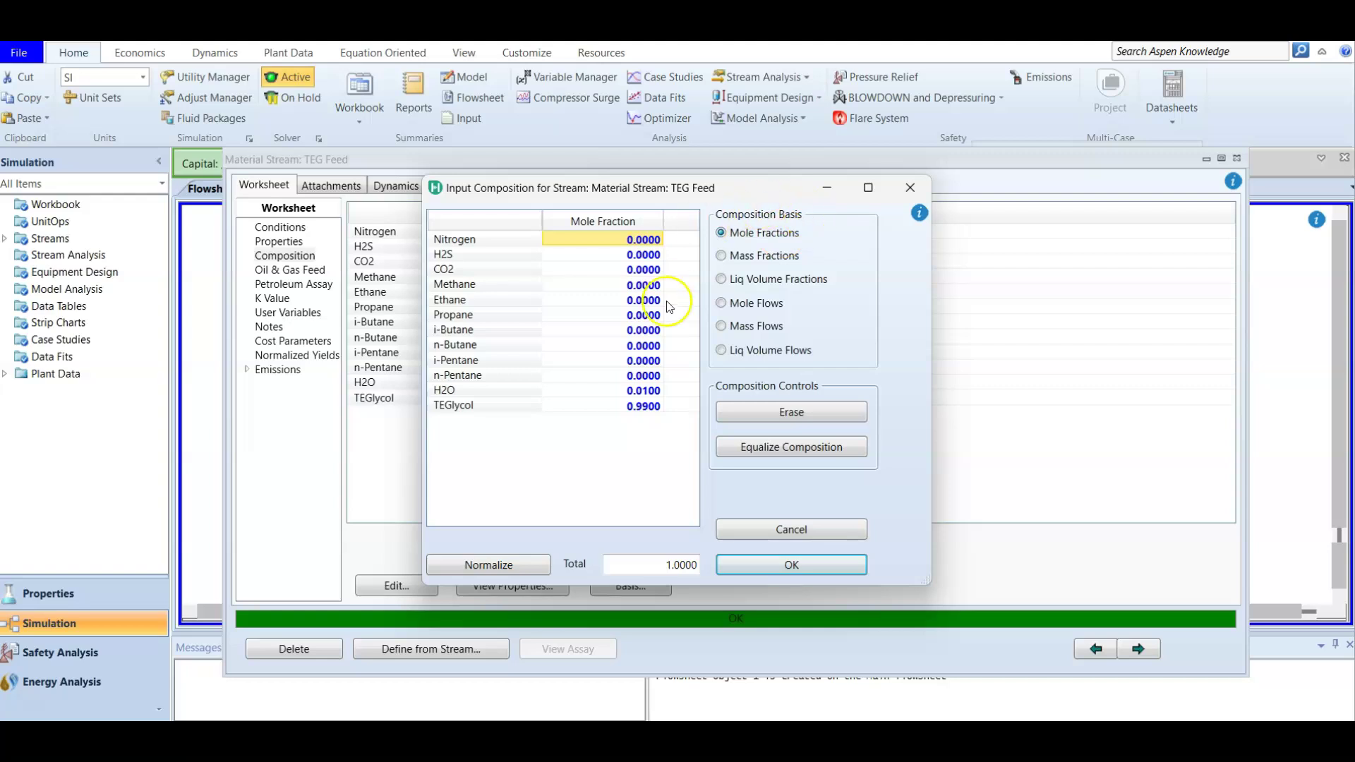
pyautogui.click(721, 255)
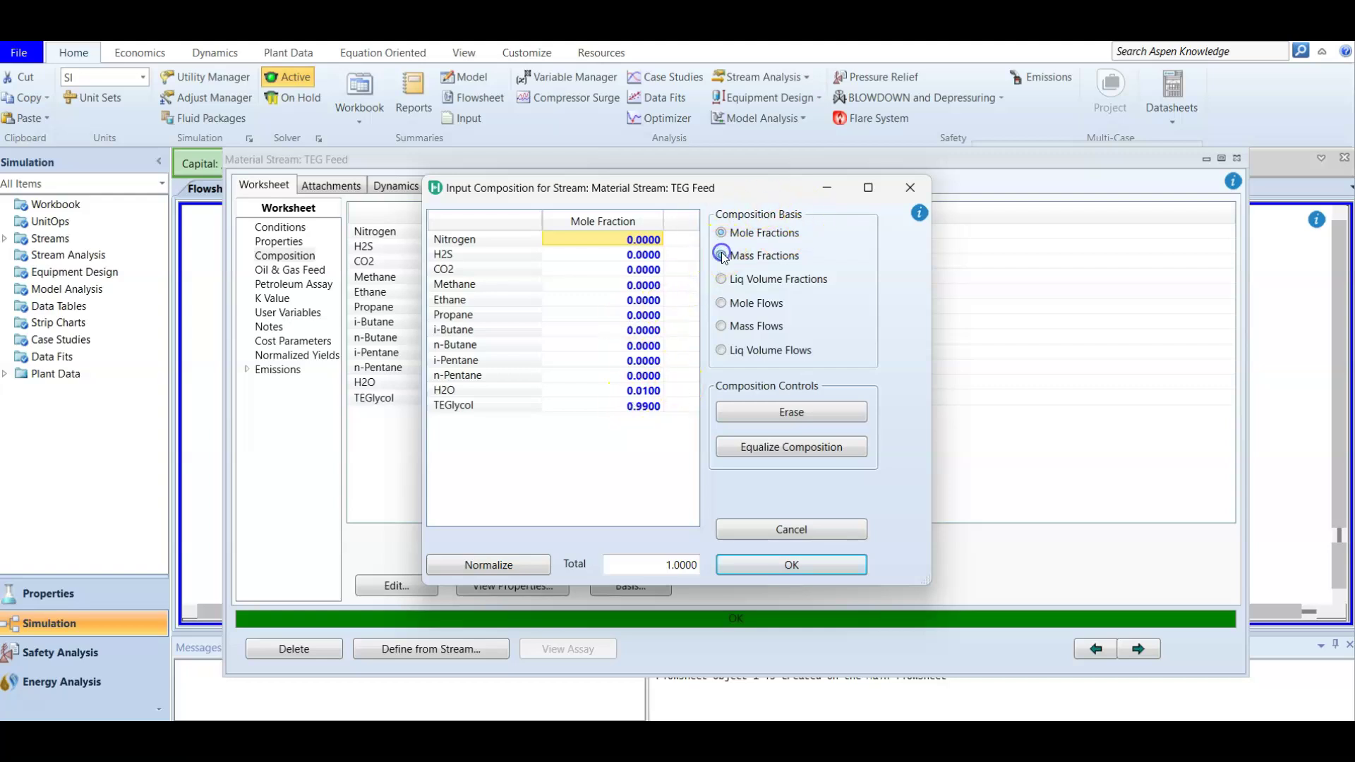
pyautogui.click(642, 394)
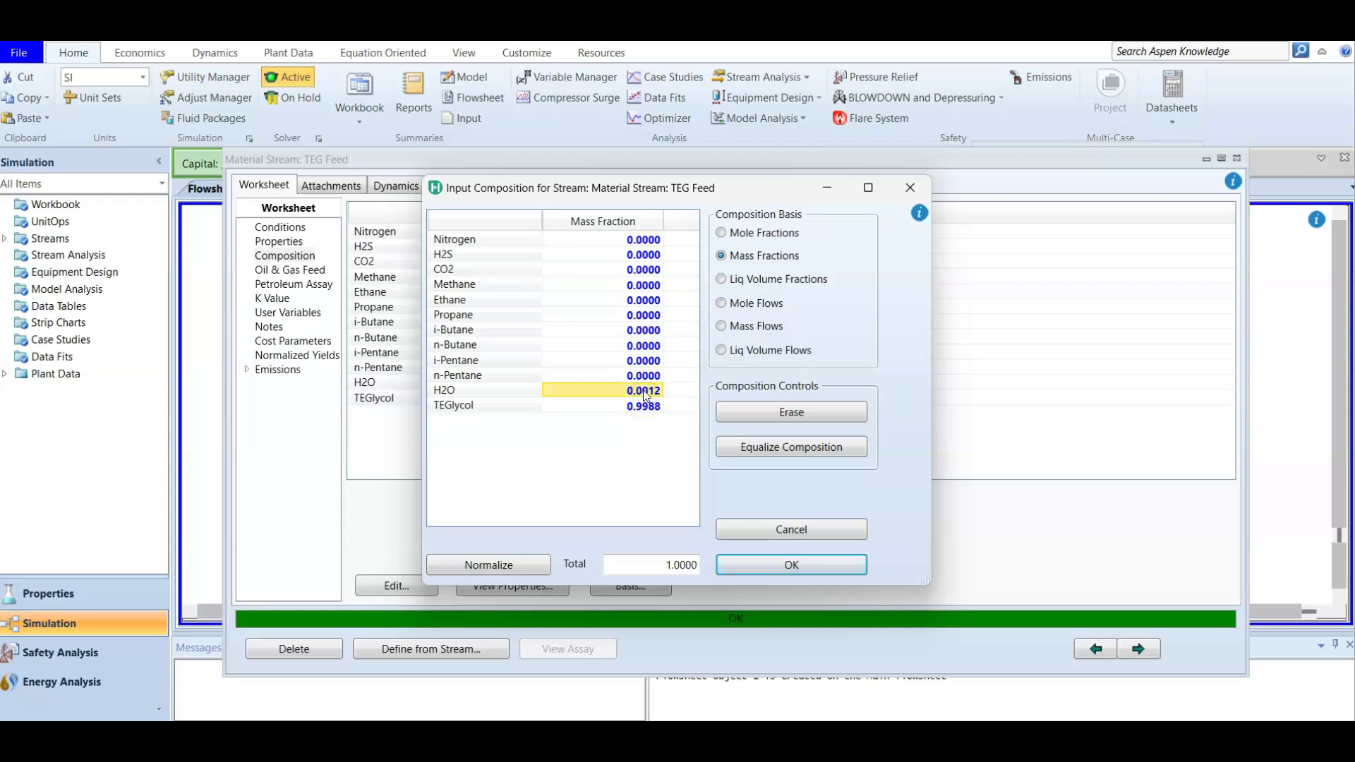
pyautogui.write('0')
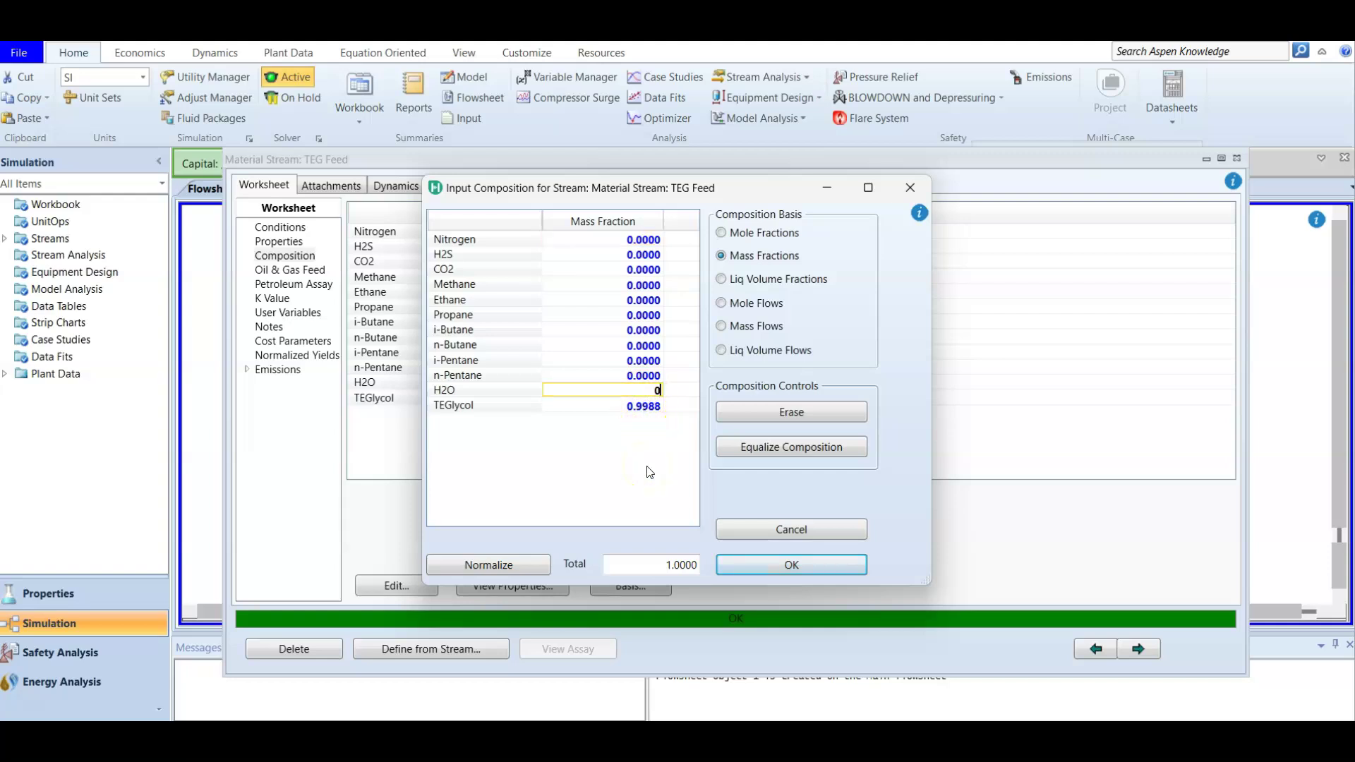
pyautogui.write('.01')
pyautogui.press('Return')
pyautogui.write('0.99')
pyautogui.press('Return')
pyautogui.click(743, 565)
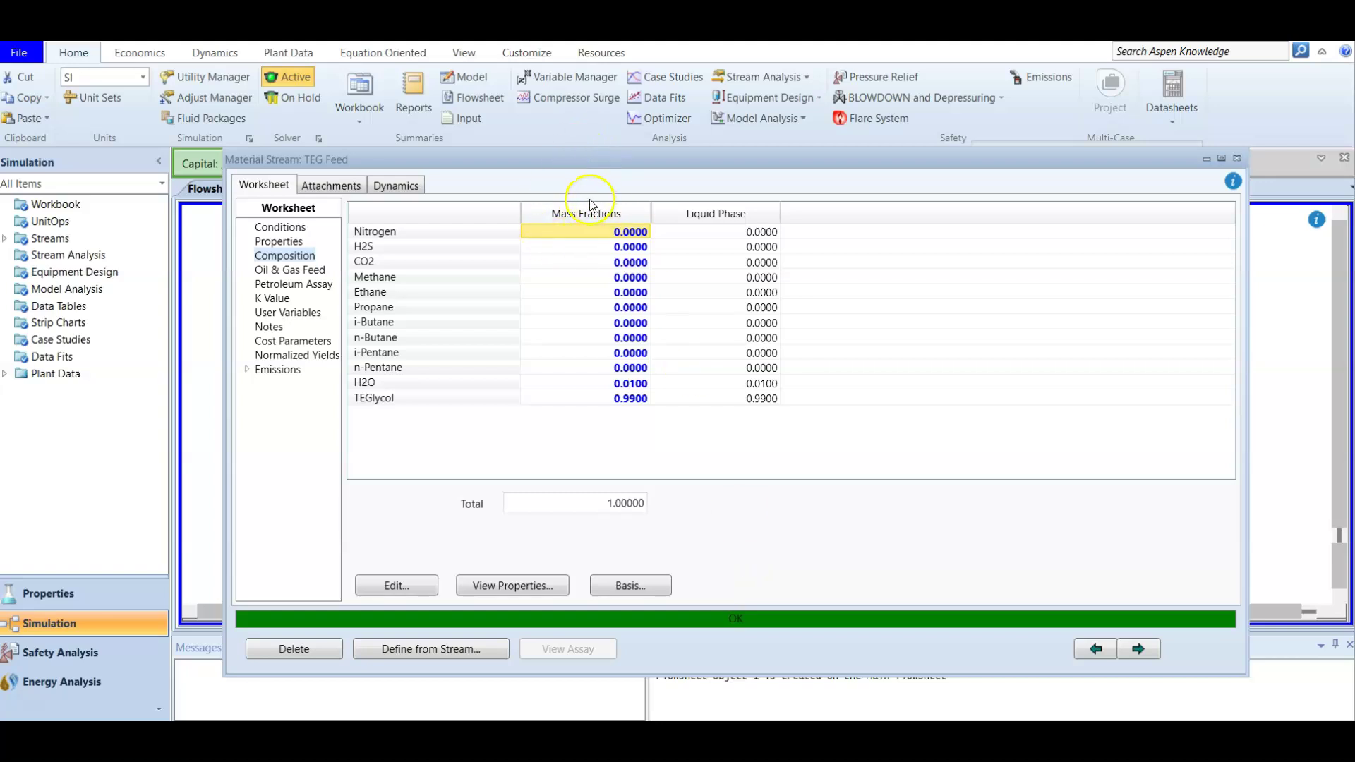
pyautogui.click(1237, 159)
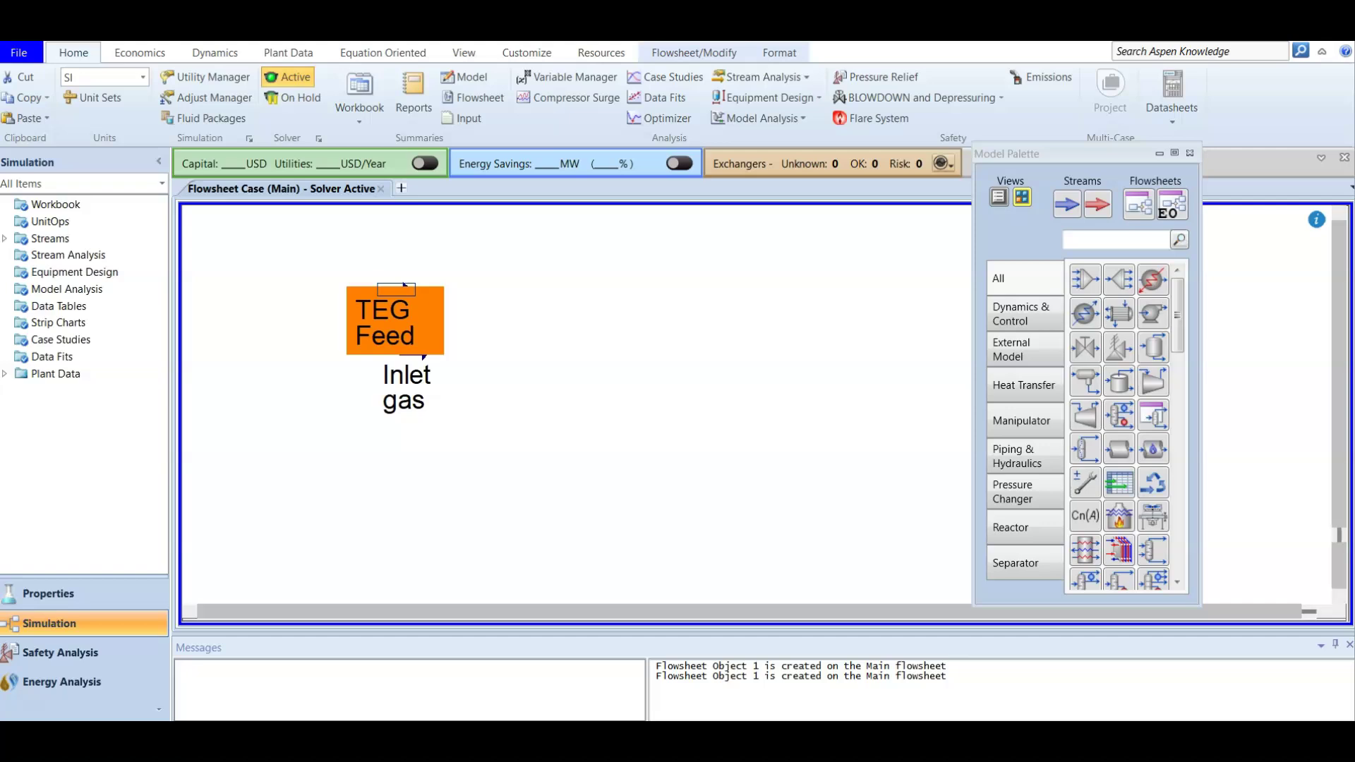